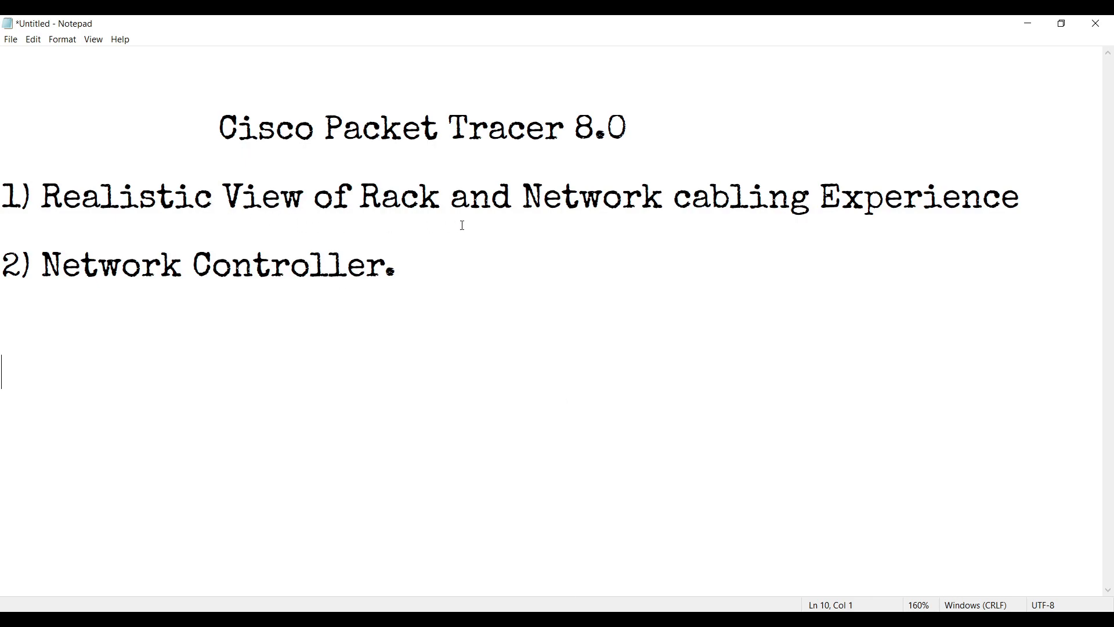
Step: Switch to Cisco Packet Tracer and, in the physical workspace, jump to the Rack in the Main Wiring Closet
{"action": "key", "text": "alt+Tab"}
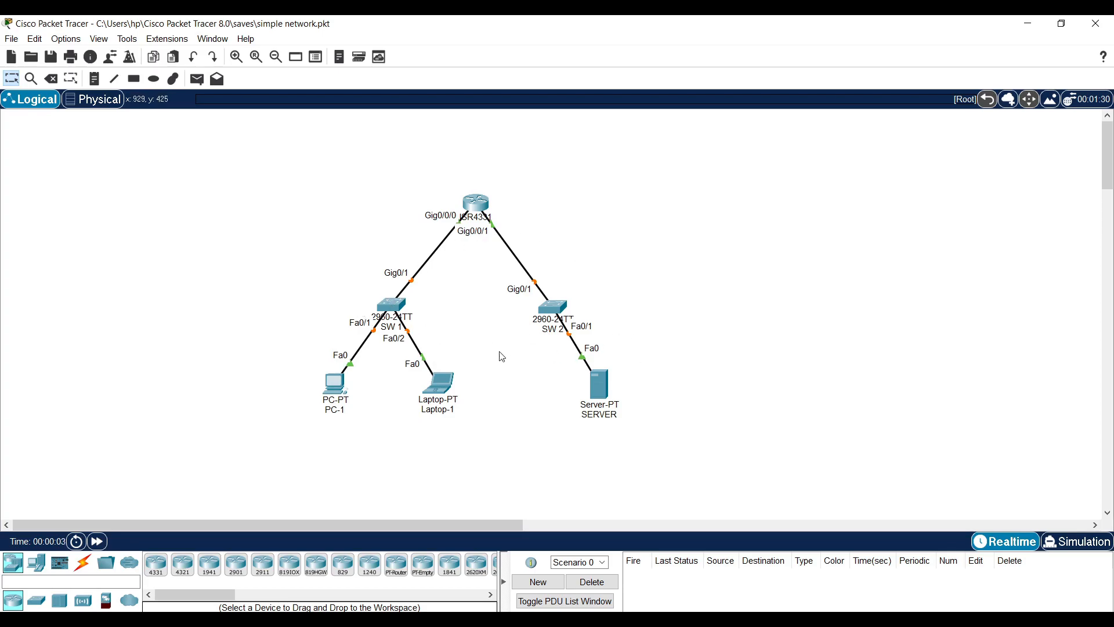
{"action": "left_click", "coordinate": [86, 101]}
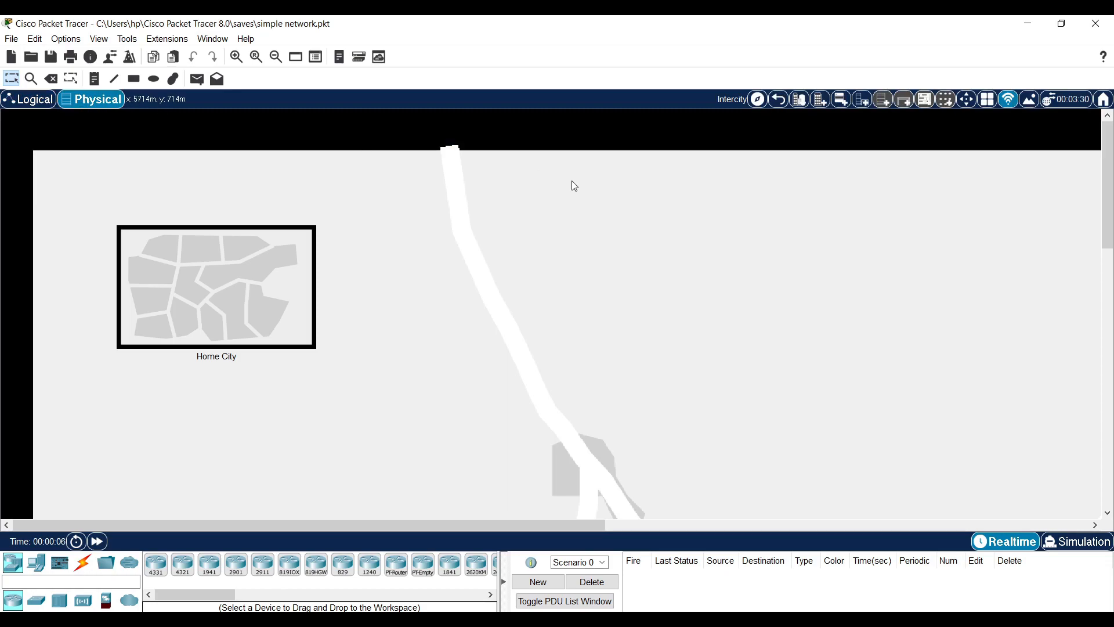
{"action": "left_click", "coordinate": [758, 99]}
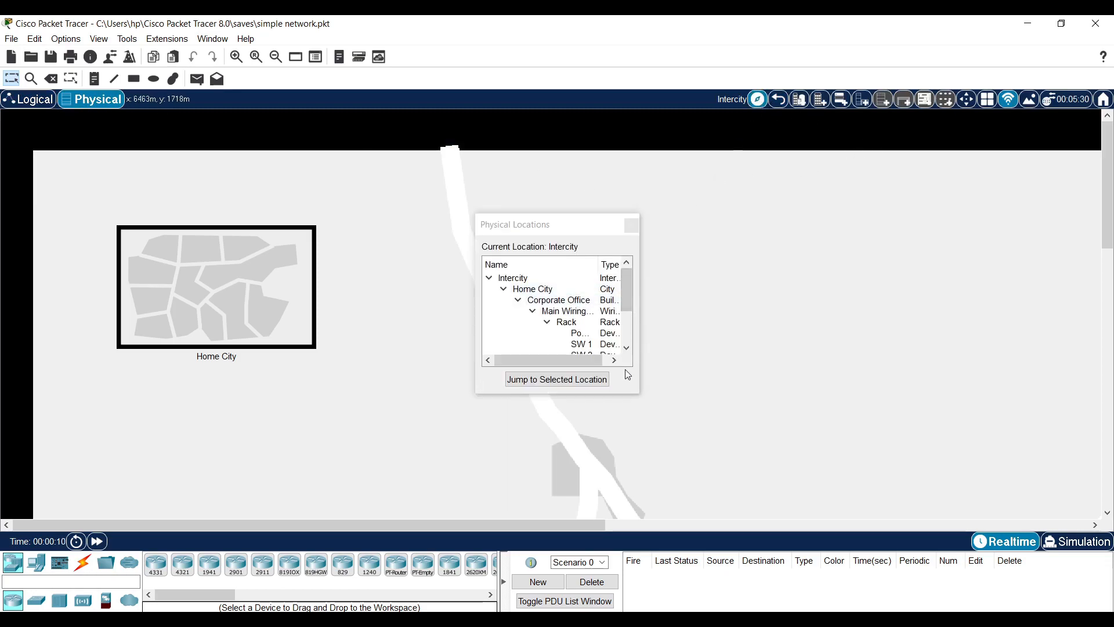
{"action": "left_click_drag", "start_coordinate": [636, 392], "coordinate": [932, 509]}
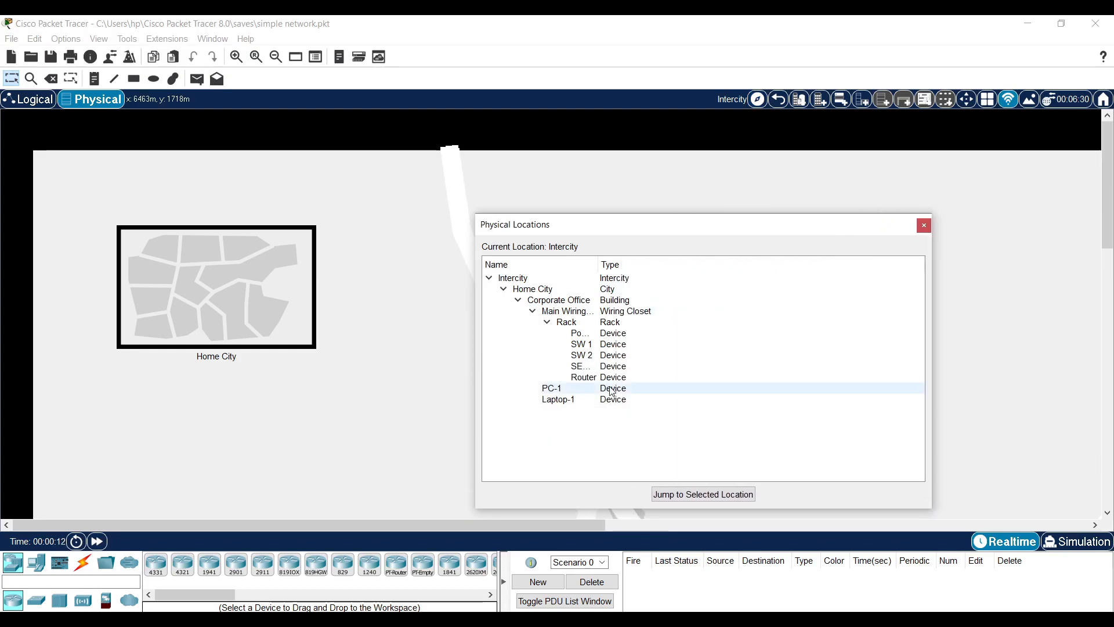
{"action": "left_click_drag", "start_coordinate": [599, 264], "coordinate": [729, 265]}
{"action": "left_click", "coordinate": [573, 325]}
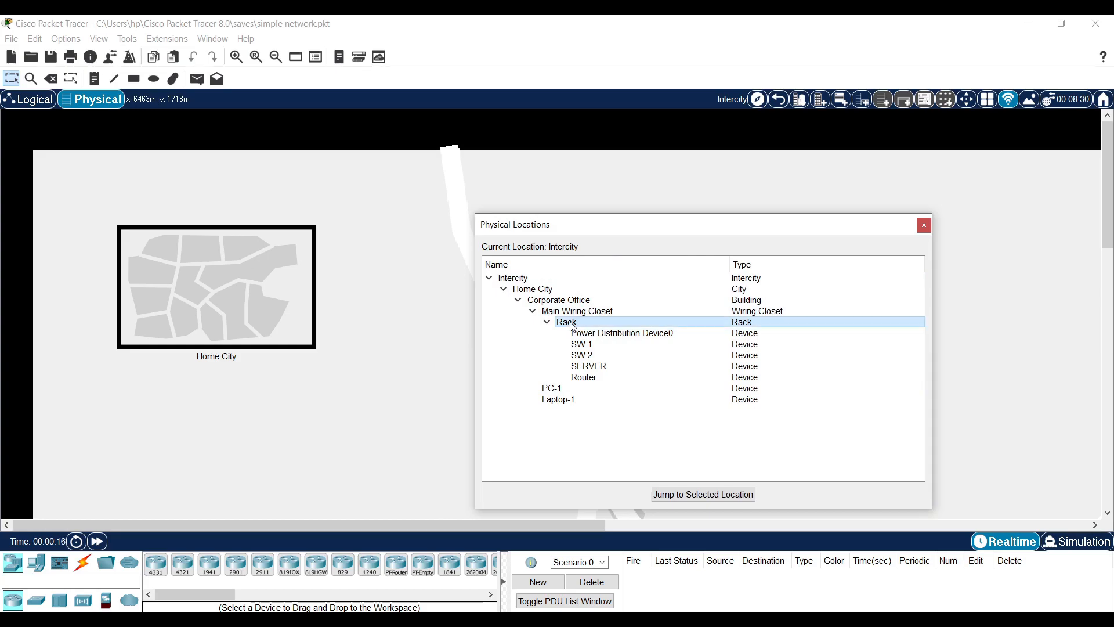
{"action": "left_click", "coordinate": [698, 494]}
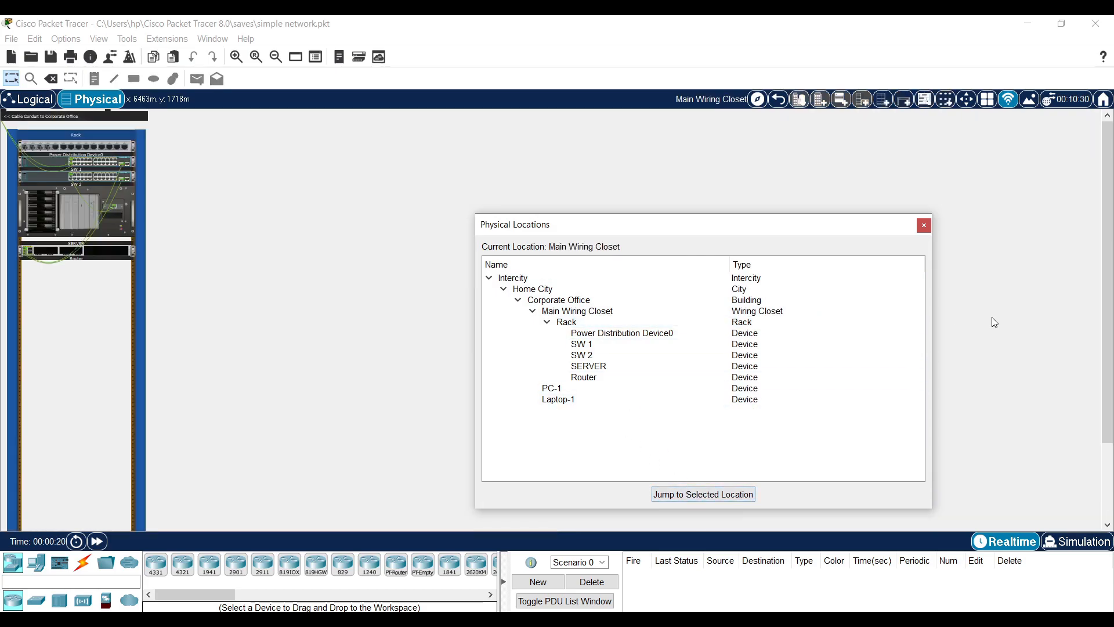
{"action": "left_click", "coordinate": [924, 225]}
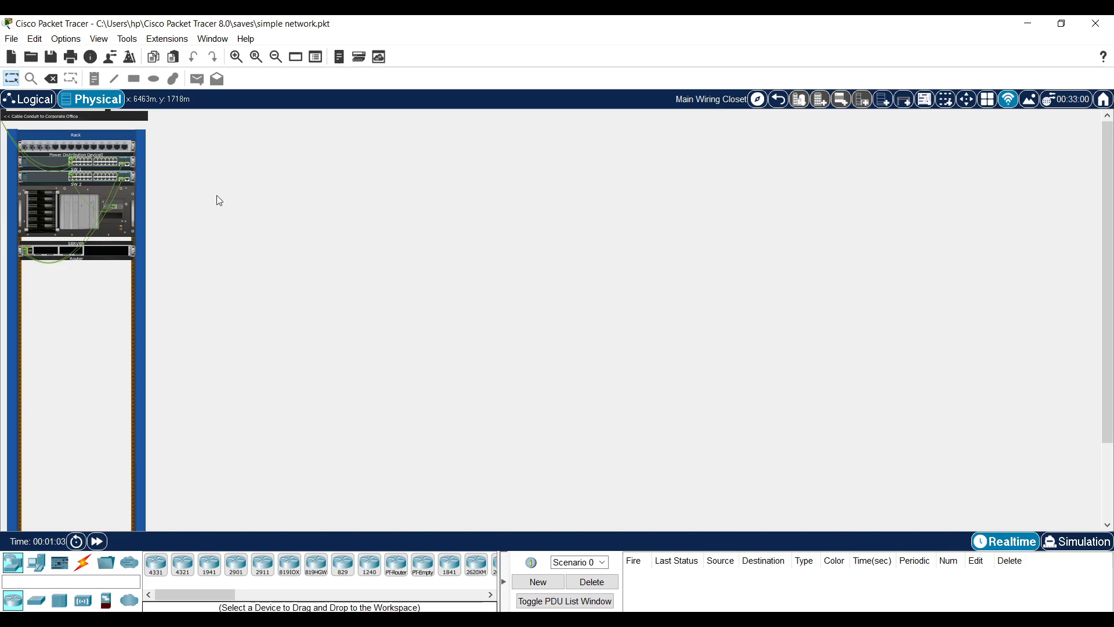
Step: Examine the rack's devices and cabling up close and compare them with the logical topology
{"action": "left_click", "coordinate": [236, 57]}
{"action": "left_click", "coordinate": [236, 57]}
{"action": "left_click", "coordinate": [236, 57]}
{"action": "left_click", "coordinate": [236, 57]}
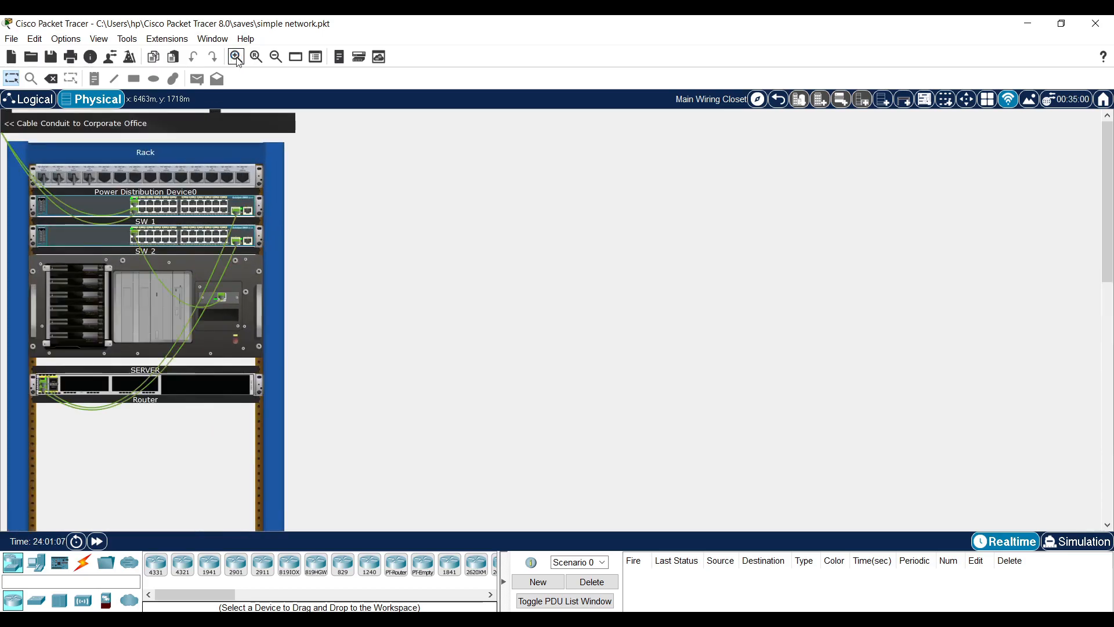
{"action": "left_click", "coordinate": [236, 57]}
{"action": "left_click", "coordinate": [236, 56]}
{"action": "left_click", "coordinate": [236, 57]}
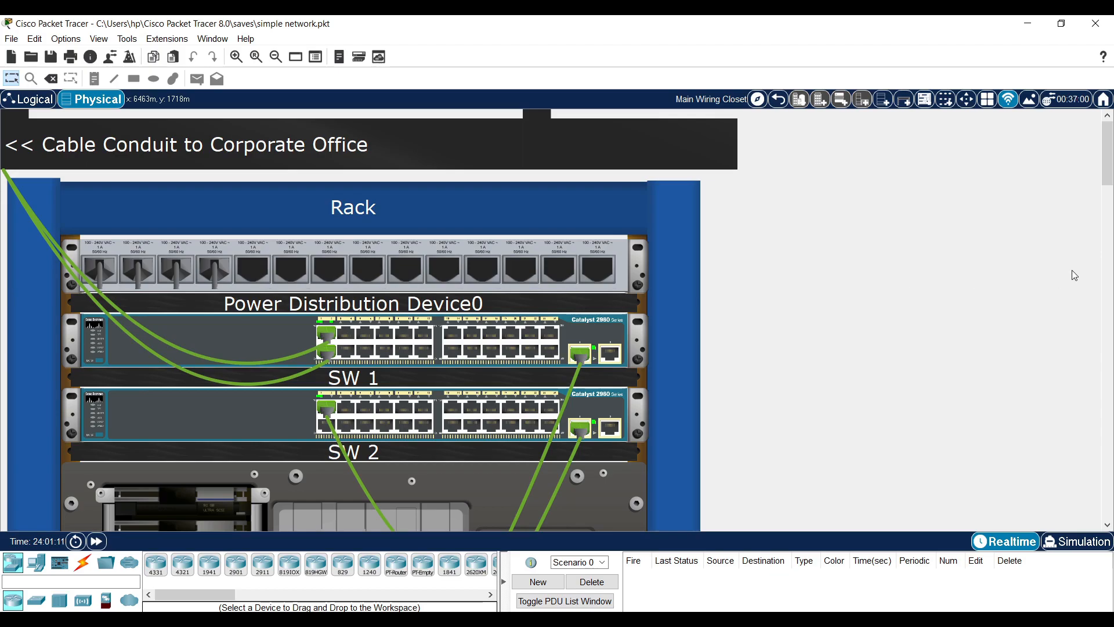
{"action": "mouse_move", "coordinate": [1109, 156]}
{"action": "left_mouse_down"}
{"action": "mouse_move", "coordinate": [1111, 214]}
{"action": "mouse_move", "coordinate": [1109, 154]}
{"action": "left_mouse_up"}
{"action": "left_click", "coordinate": [27, 102]}
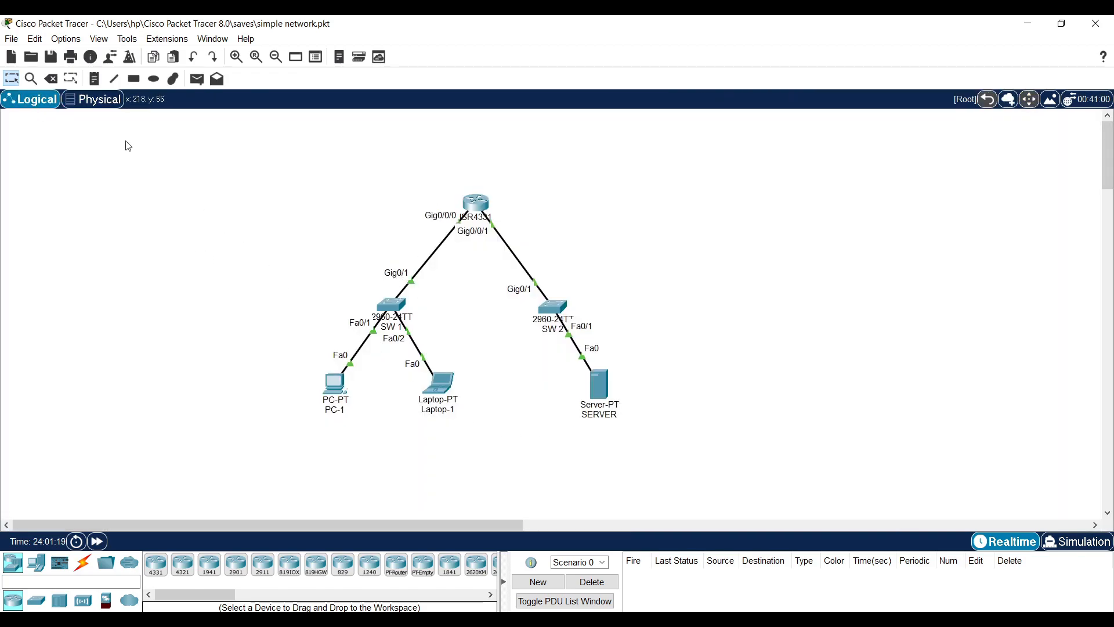
{"action": "left_click", "coordinate": [94, 103]}
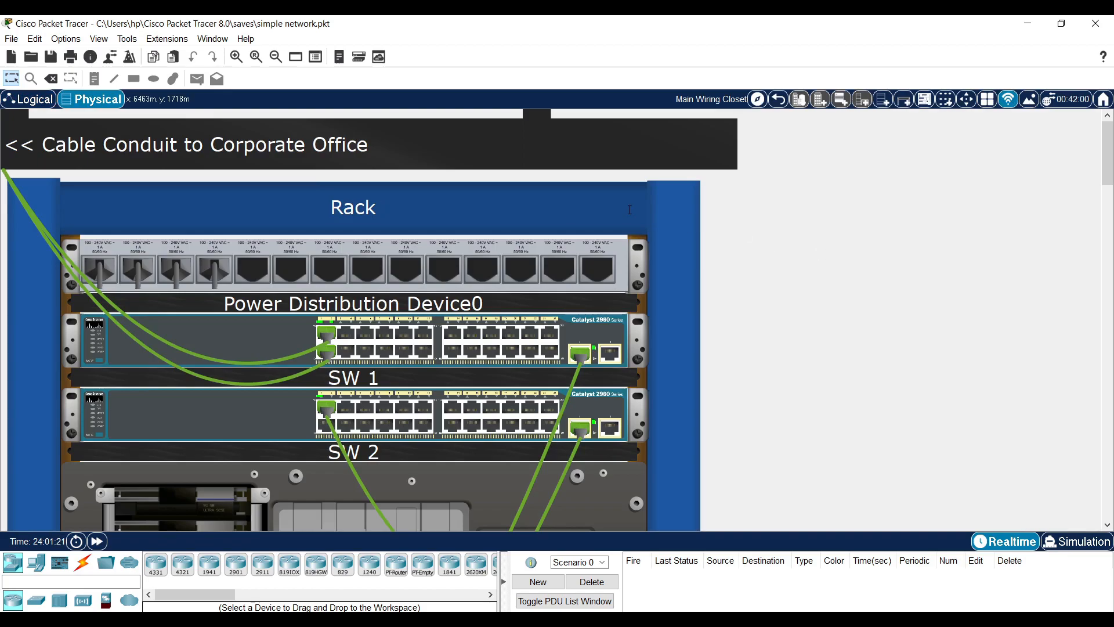
Step: Move PC-1 and Laptop-1 from the Corporate Office into the Main Wiring Closet in the physical locations list
{"action": "left_click", "coordinate": [760, 101]}
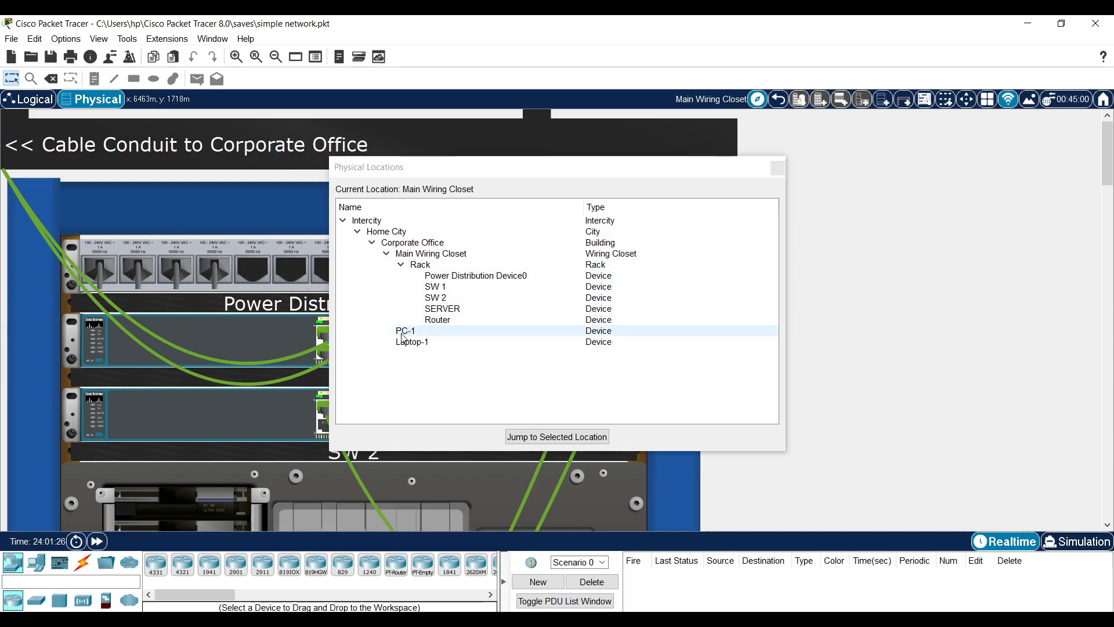
{"action": "left_click_drag", "start_coordinate": [404, 332], "coordinate": [412, 257]}
{"action": "left_click", "coordinate": [418, 354]}
{"action": "left_click_drag", "start_coordinate": [420, 359], "coordinate": [413, 259]}
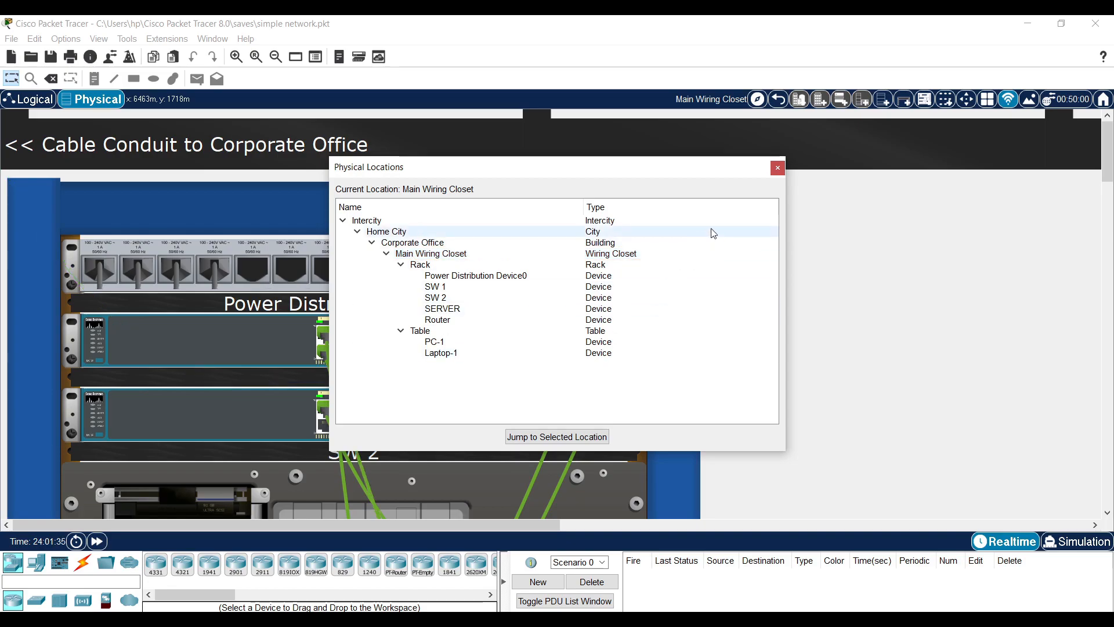
{"action": "left_click", "coordinate": [778, 168]}
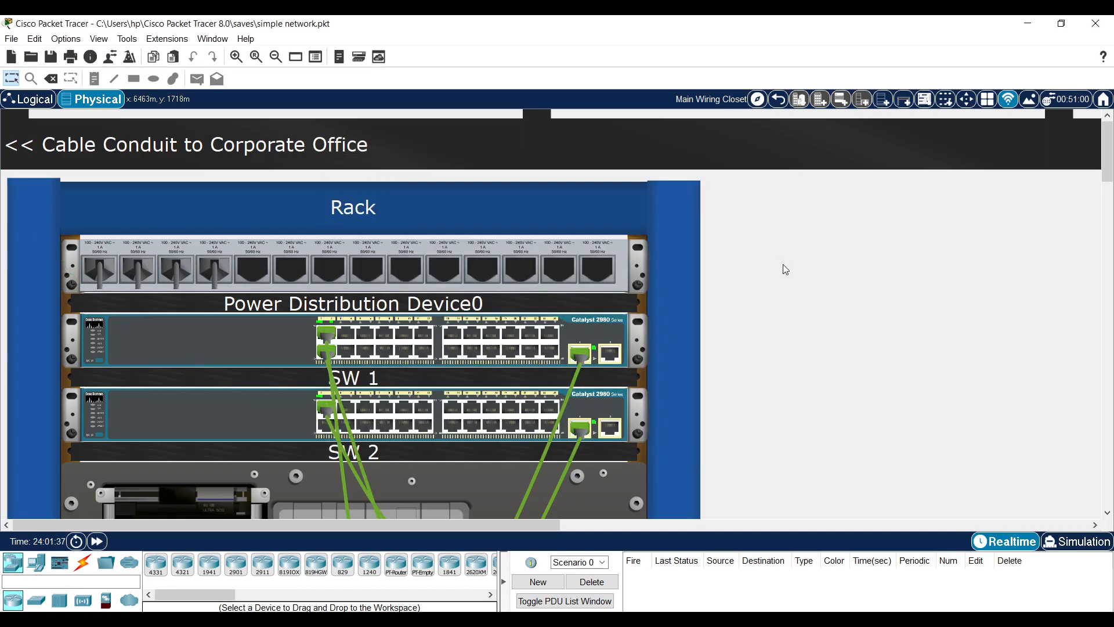
Step: Place Laptop-1 beside PC-1 on the wiring closet table instead of stacked on top of it
{"action": "scroll", "coordinate": [782, 263], "scroll_direction": "down", "scroll_amount": 3}
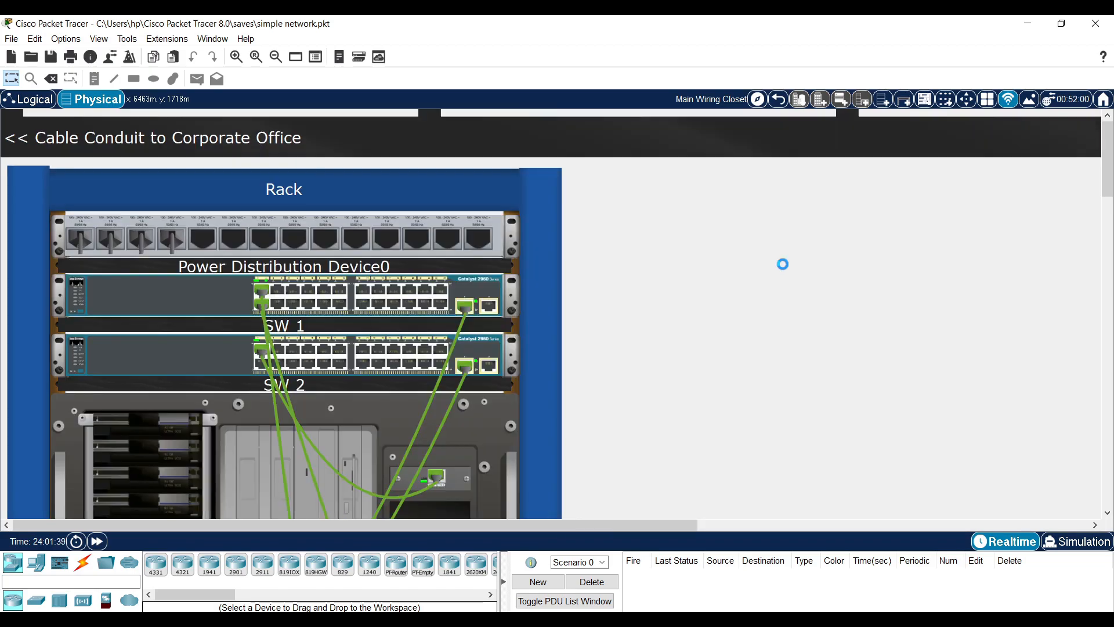
{"action": "scroll", "coordinate": [782, 264], "scroll_direction": "down", "scroll_amount": 4}
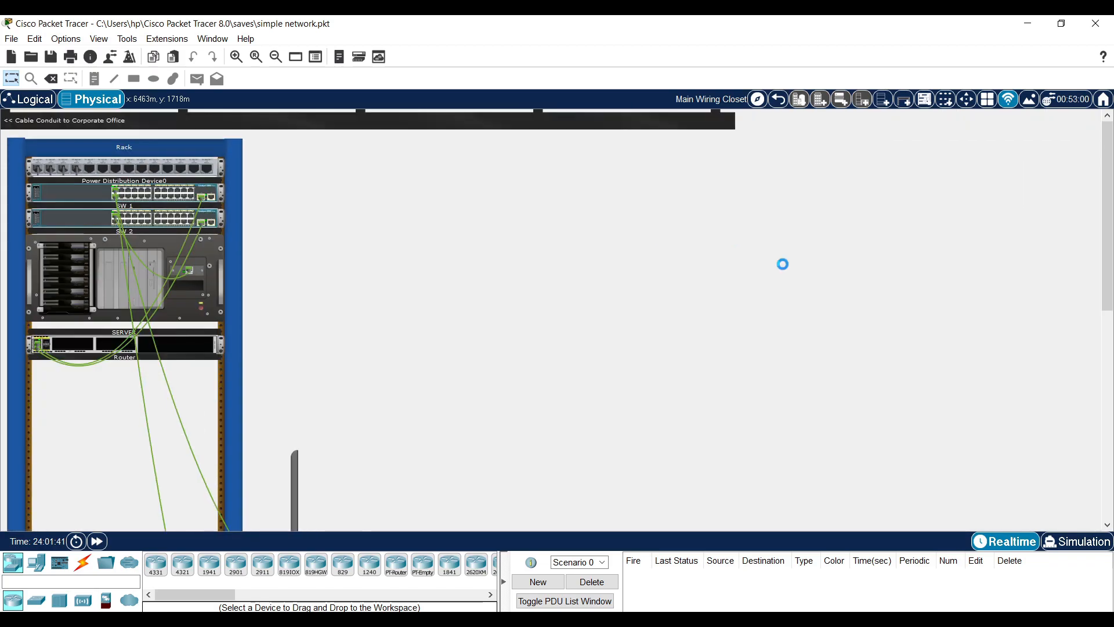
{"action": "scroll", "coordinate": [786, 269], "scroll_direction": "down", "scroll_amount": 1}
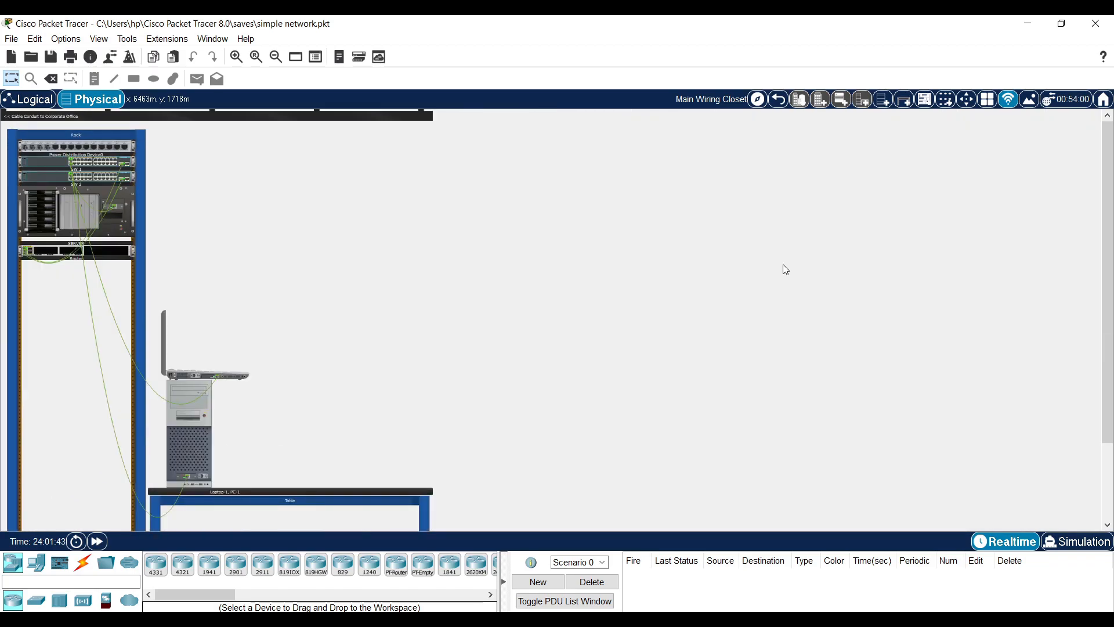
{"action": "left_click_drag", "start_coordinate": [205, 380], "coordinate": [294, 488]}
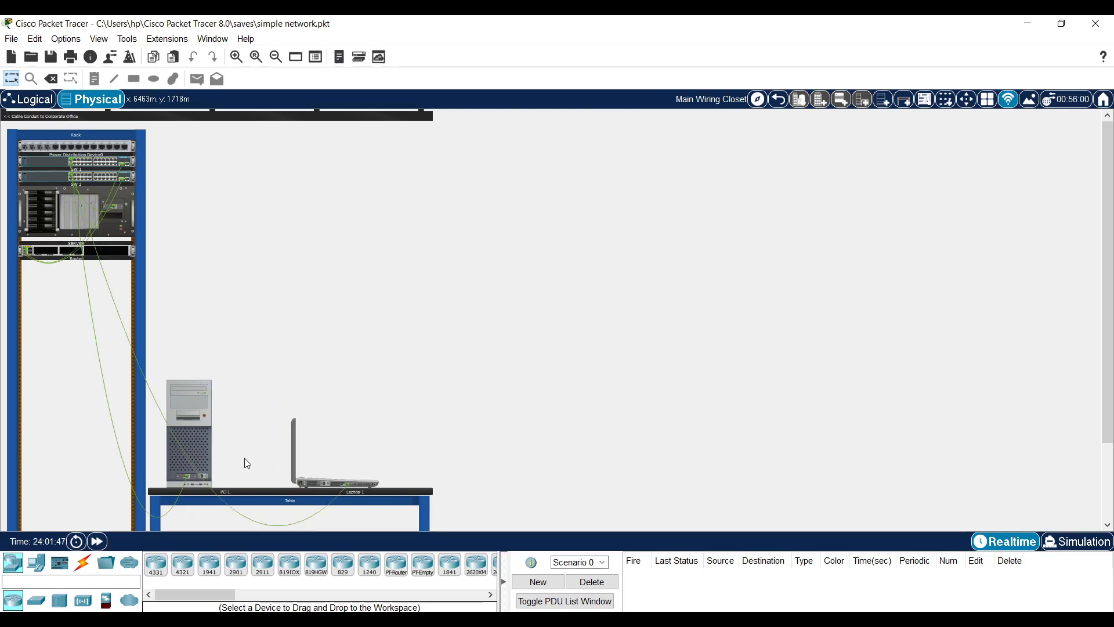
{"action": "left_click_drag", "start_coordinate": [184, 434], "coordinate": [196, 434]}
Step: Examine the cable connections on the rack's switches and view SW 1's physical device window
{"action": "scroll", "coordinate": [168, 221], "scroll_direction": "up", "scroll_amount": 5}
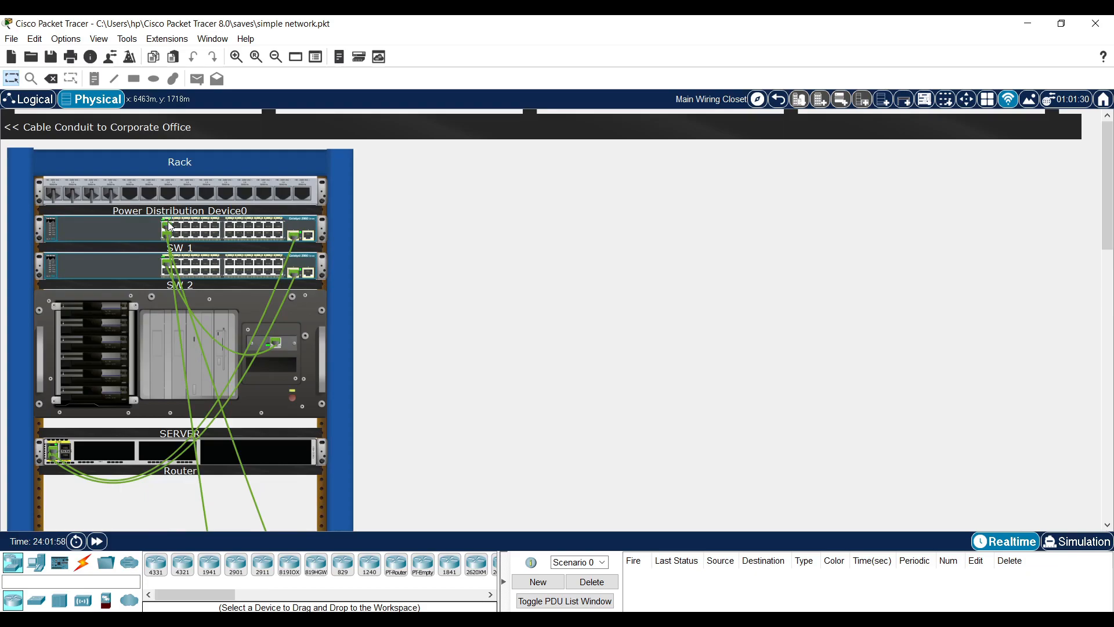
{"action": "scroll", "coordinate": [169, 221], "scroll_direction": "up", "scroll_amount": 4}
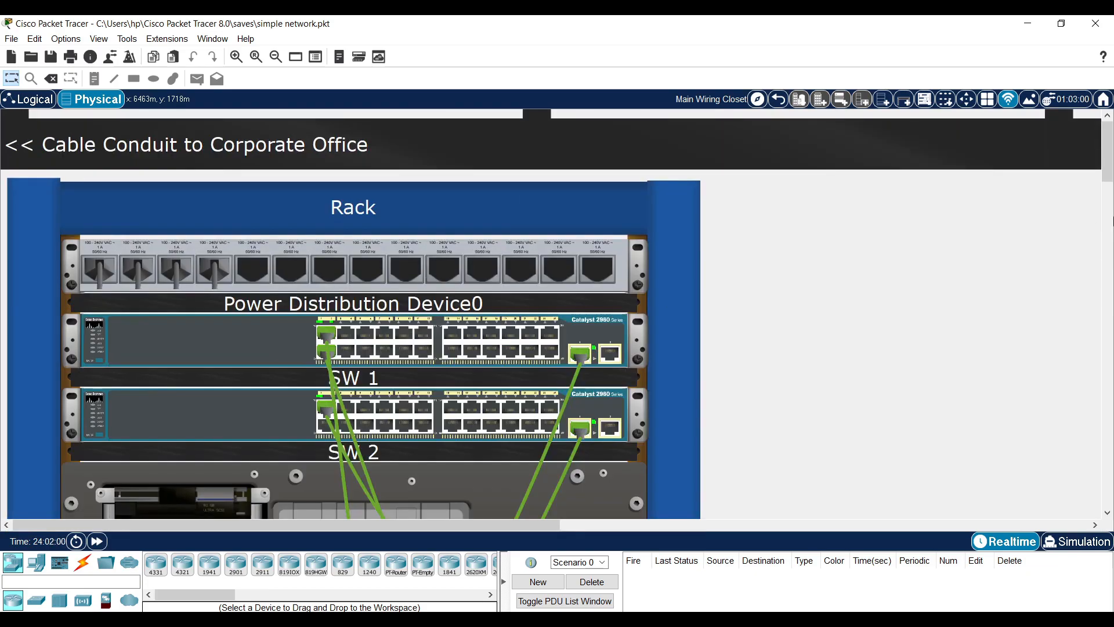
{"action": "mouse_move", "coordinate": [1109, 148]}
{"action": "left_mouse_down"}
{"action": "mouse_move", "coordinate": [1109, 195]}
{"action": "mouse_move", "coordinate": [1111, 170]}
{"action": "left_mouse_up"}
{"action": "mouse_move", "coordinate": [329, 183]}
{"action": "left_mouse_down"}
{"action": "mouse_move", "coordinate": [347, 181]}
{"action": "mouse_move", "coordinate": [326, 181]}
{"action": "left_mouse_up"}
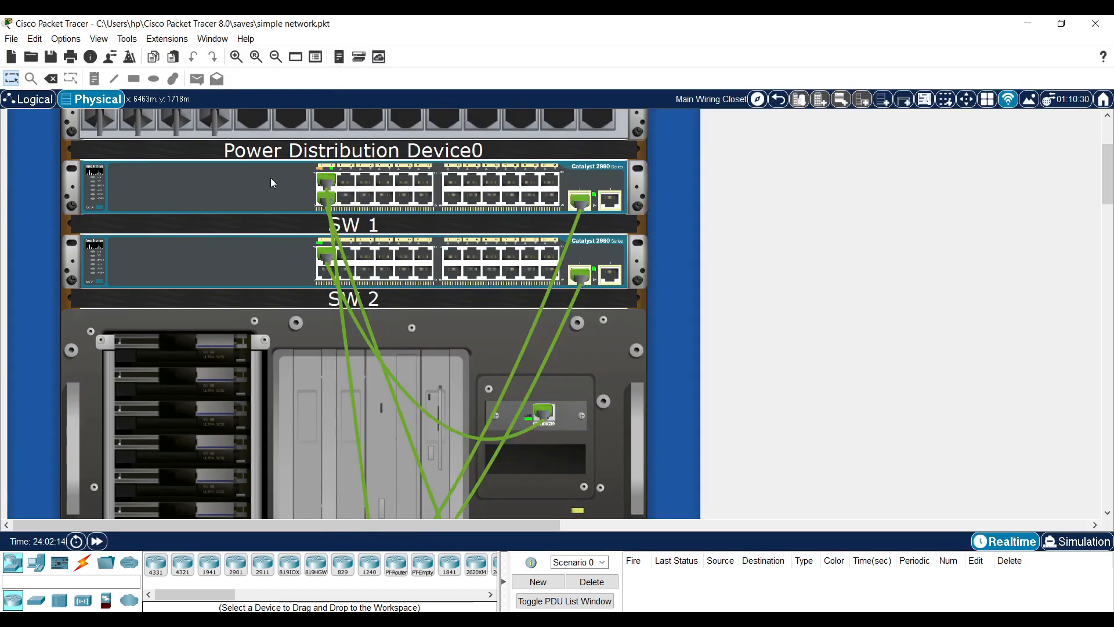
{"action": "left_click", "coordinate": [271, 178]}
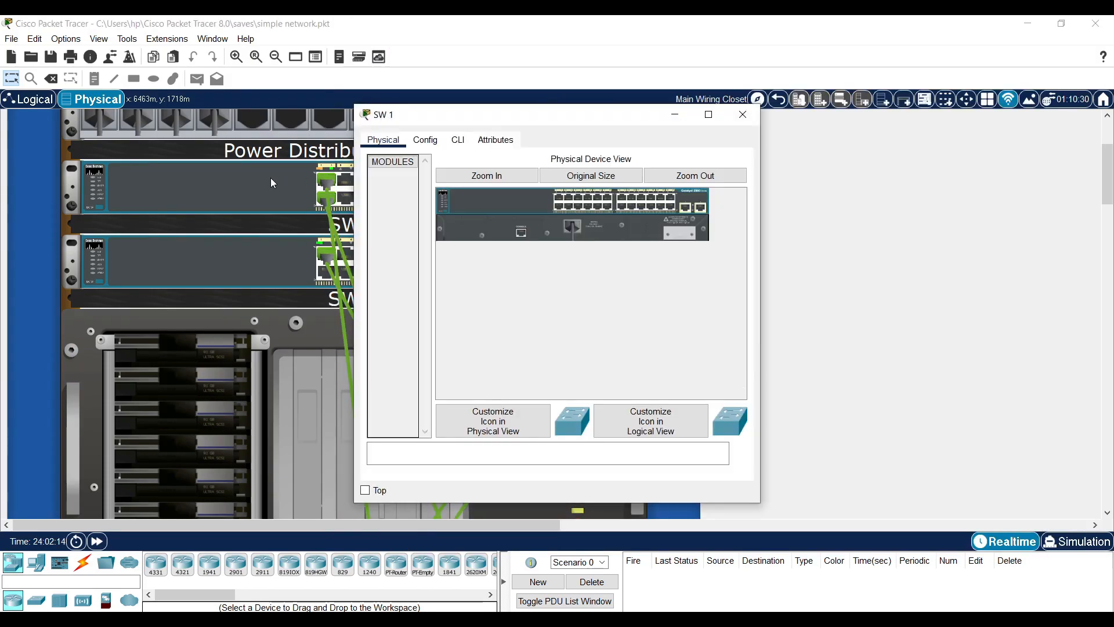
{"action": "left_click", "coordinate": [749, 120]}
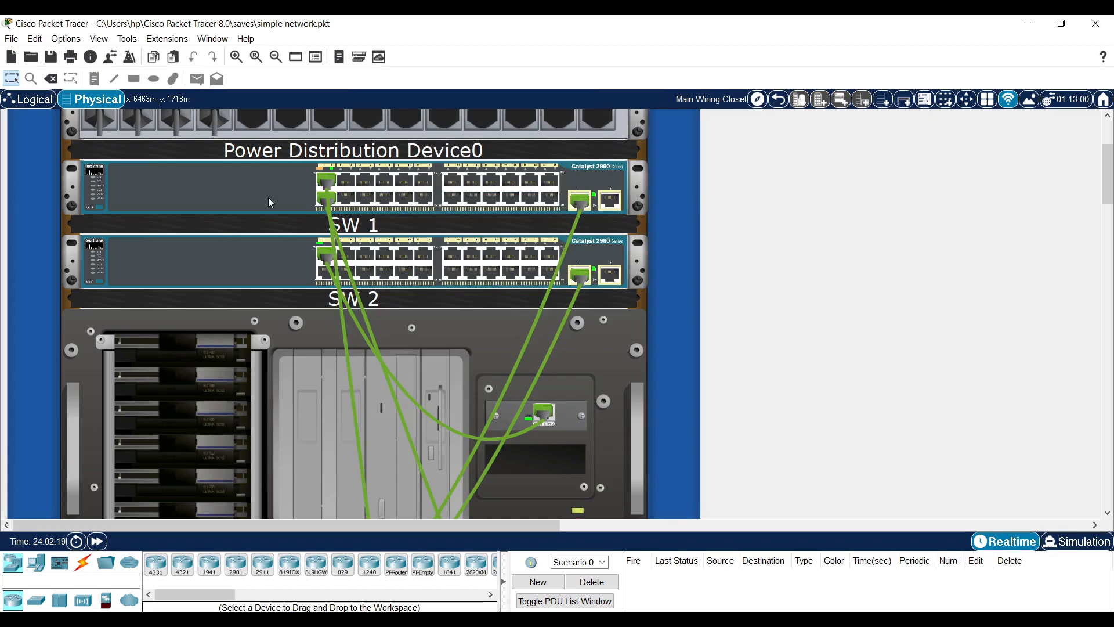
Step: Apply cable management to the cable running from SW 1's gigabit port to the router
{"action": "left_click_drag", "start_coordinate": [1105, 182], "coordinate": [1106, 204]}
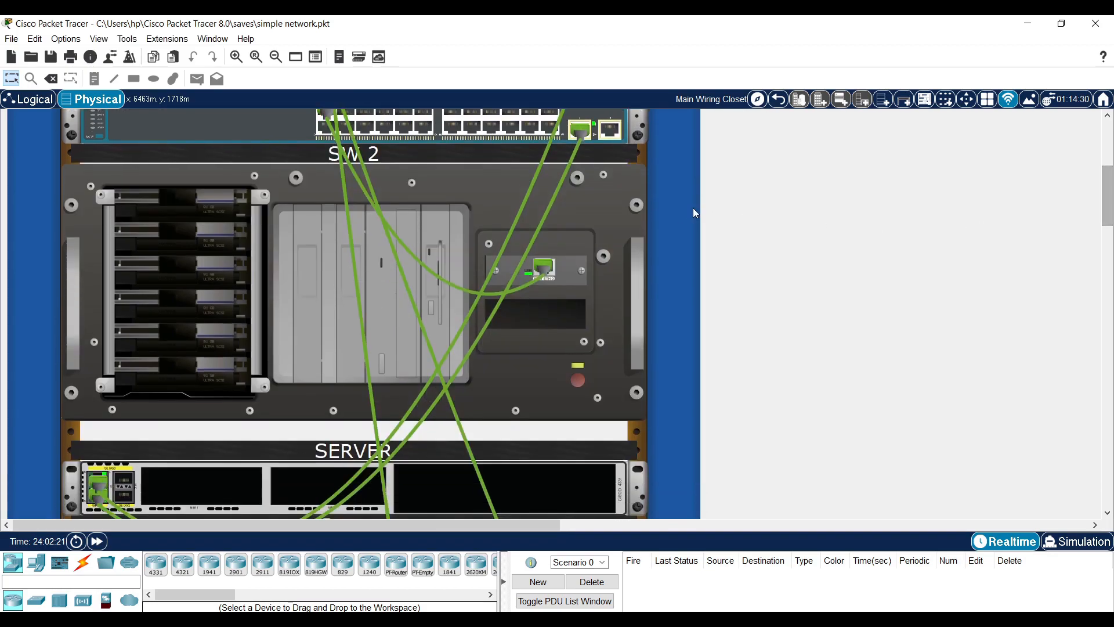
{"action": "right_click", "coordinate": [525, 206]}
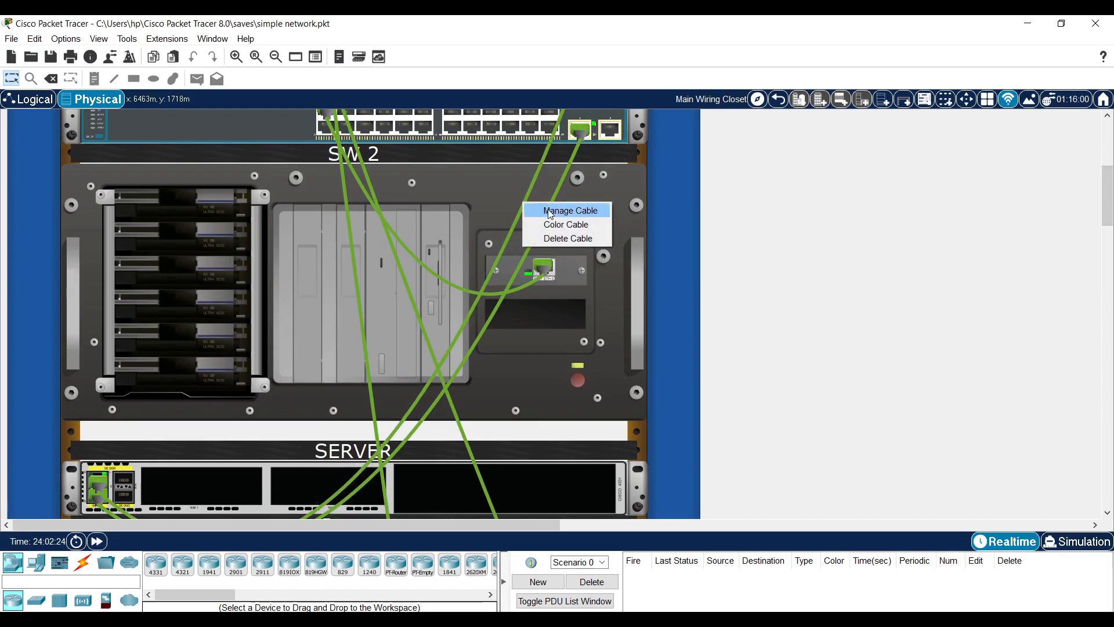
{"action": "left_click", "coordinate": [548, 210]}
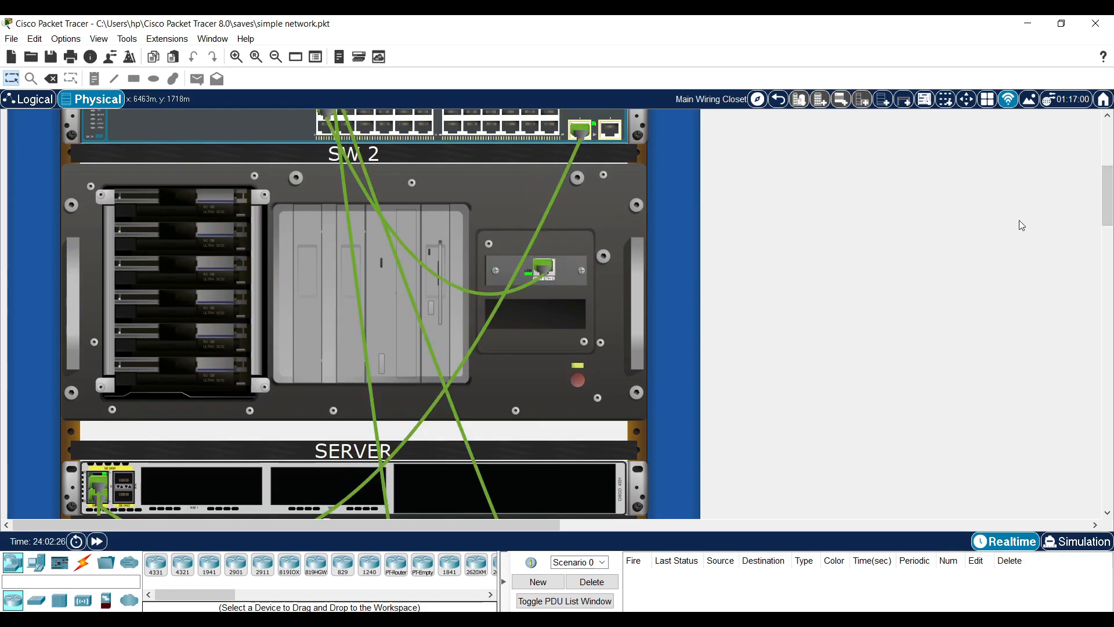
Step: Turn cable management on and off twice for the cable between SW 2 and the router, ending with it unmanaged
{"action": "left_click_drag", "start_coordinate": [1107, 197], "coordinate": [1107, 180]}
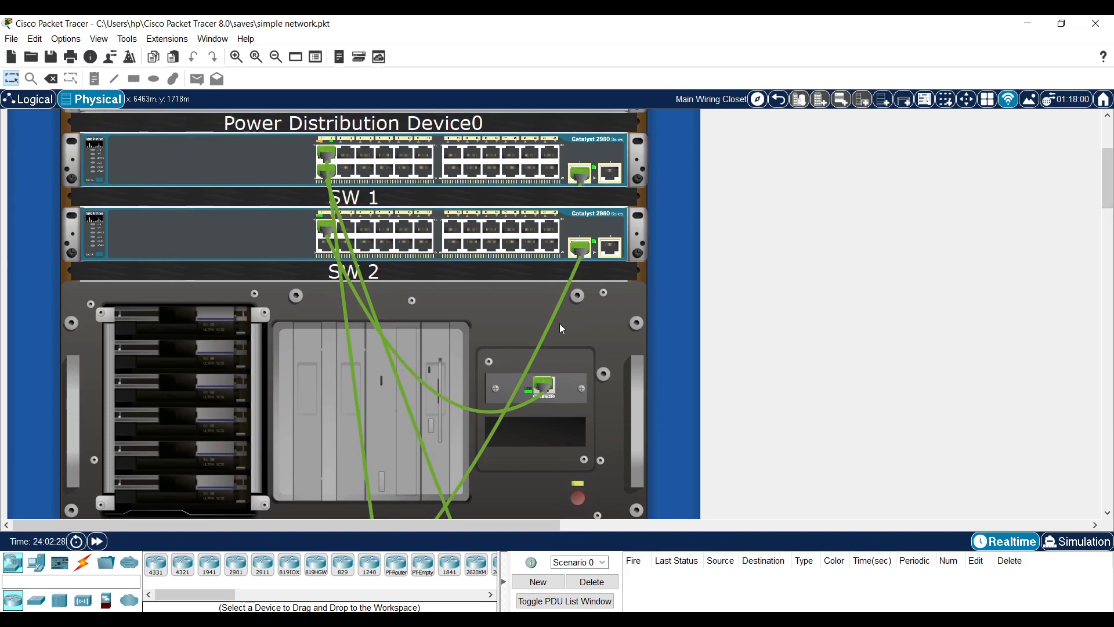
{"action": "right_click", "coordinate": [551, 325]}
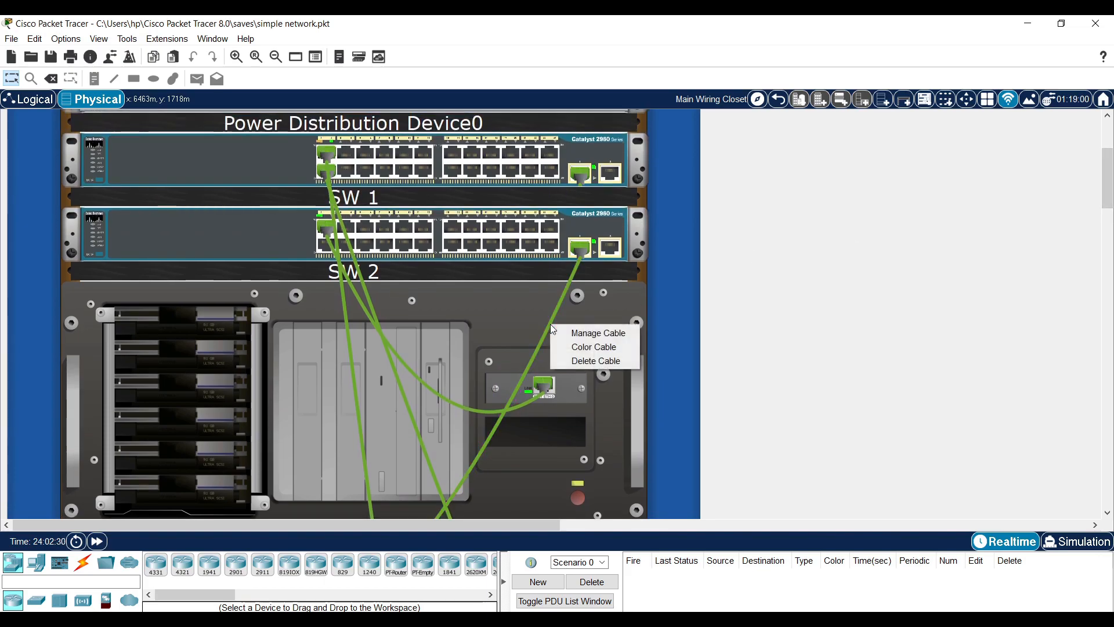
{"action": "left_click", "coordinate": [564, 334]}
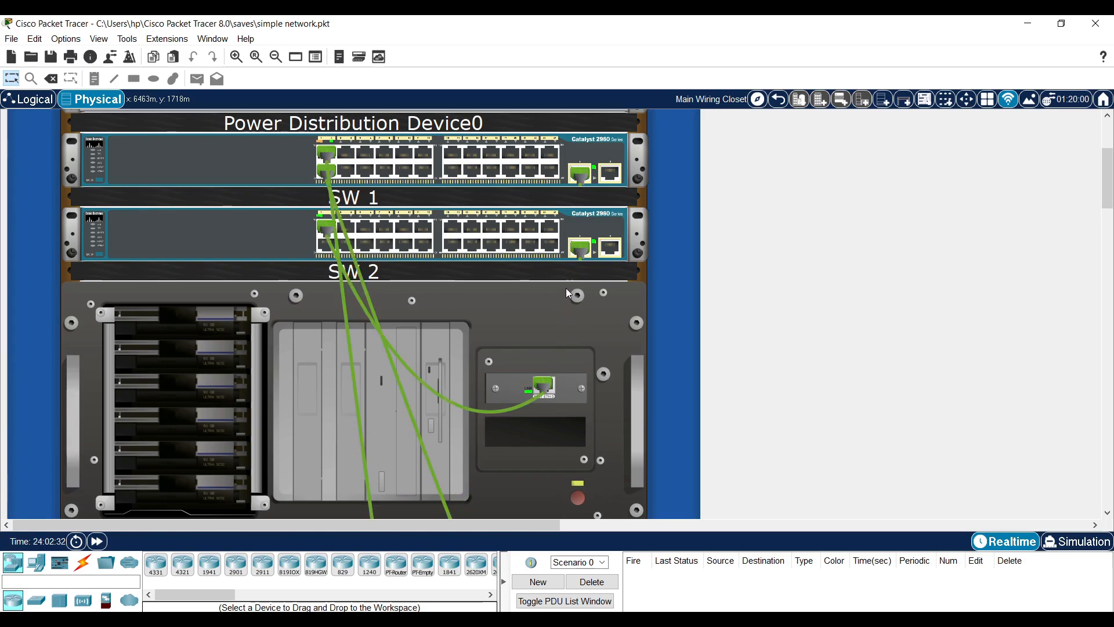
{"action": "right_click", "coordinate": [581, 258]}
{"action": "left_click", "coordinate": [599, 267]}
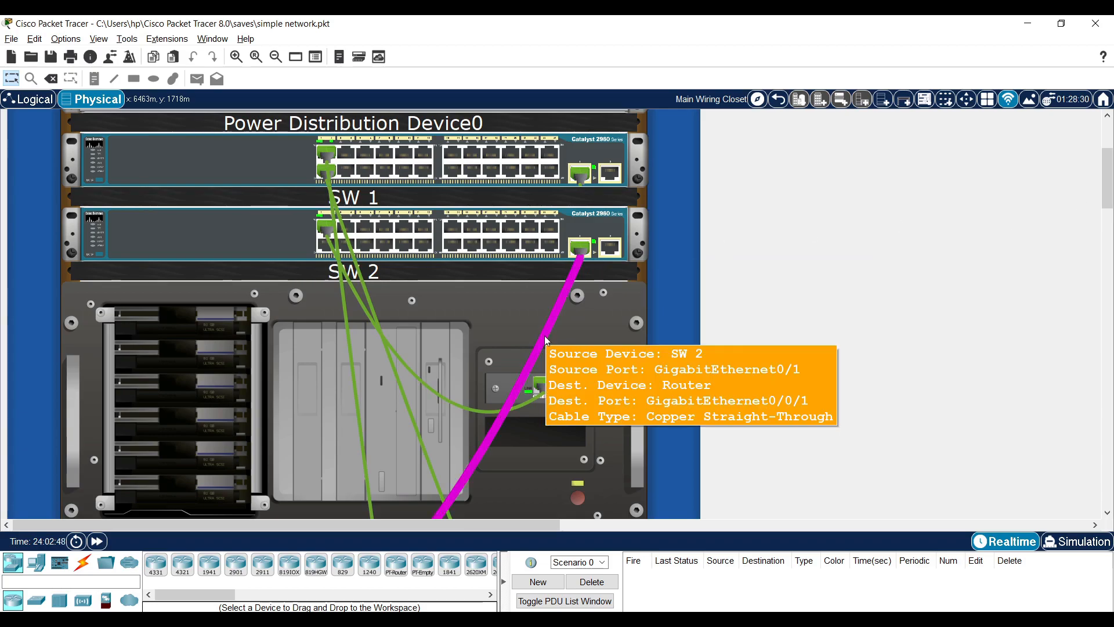
{"action": "right_click", "coordinate": [567, 295]}
{"action": "left_click", "coordinate": [586, 301]}
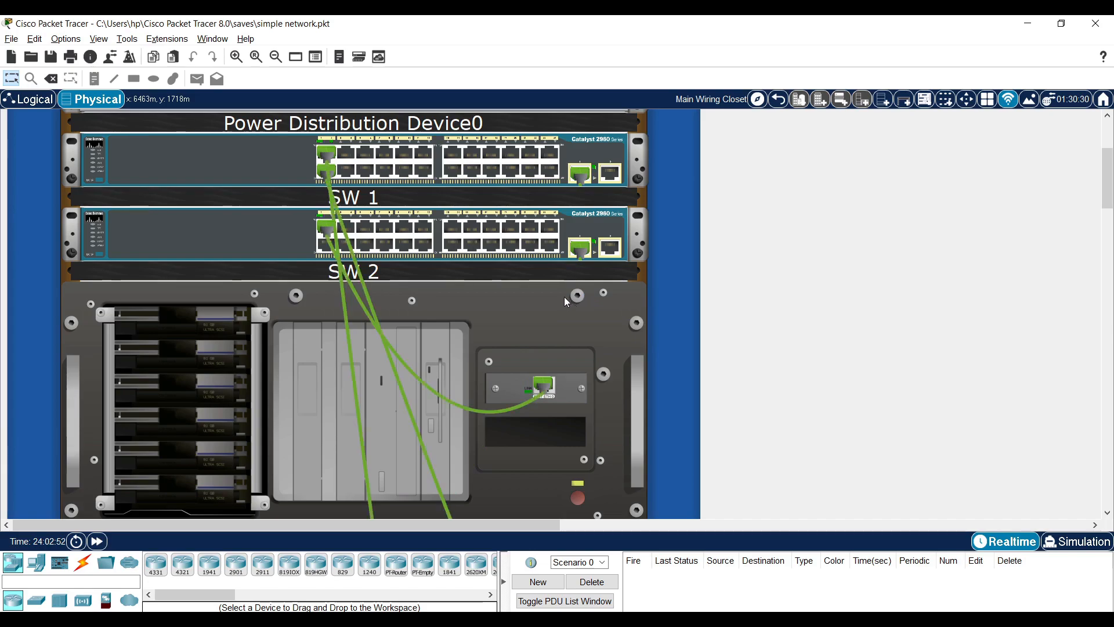
{"action": "right_click", "coordinate": [579, 258]}
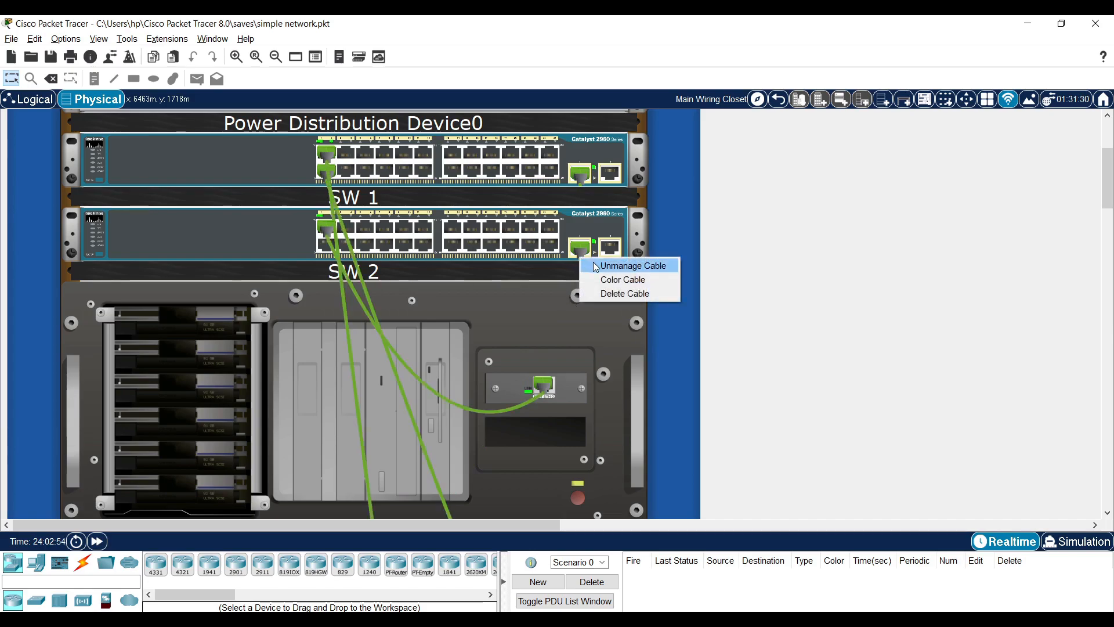
{"action": "left_click", "coordinate": [598, 267]}
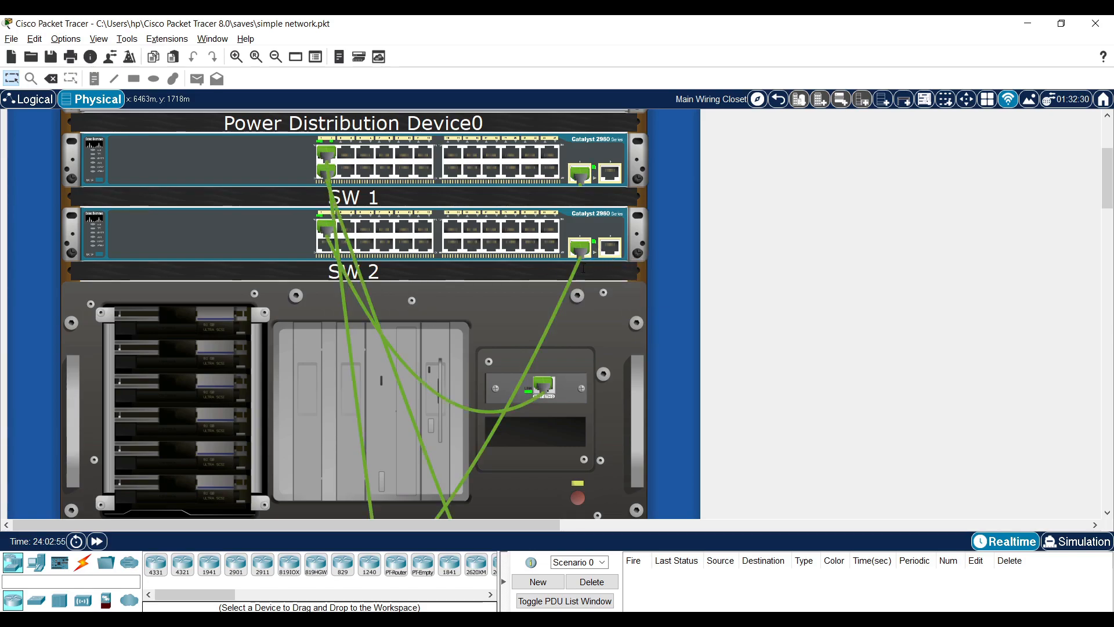
Step: Color the cable between SW 2 and the router cyan (#00ffff)
{"action": "right_click", "coordinate": [576, 275]}
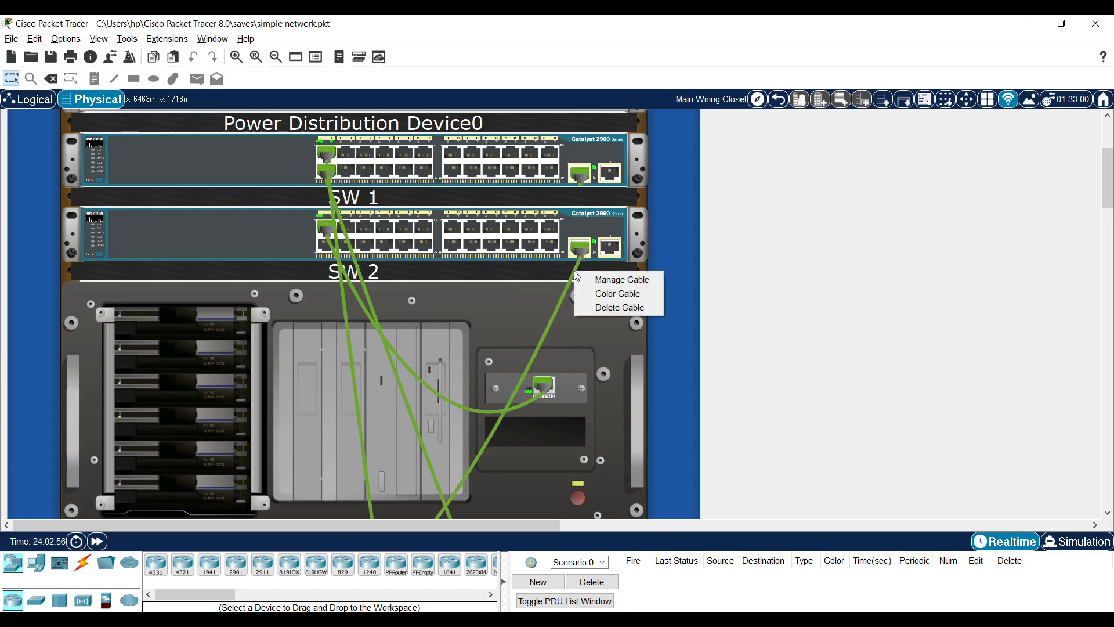
{"action": "left_click", "coordinate": [600, 294]}
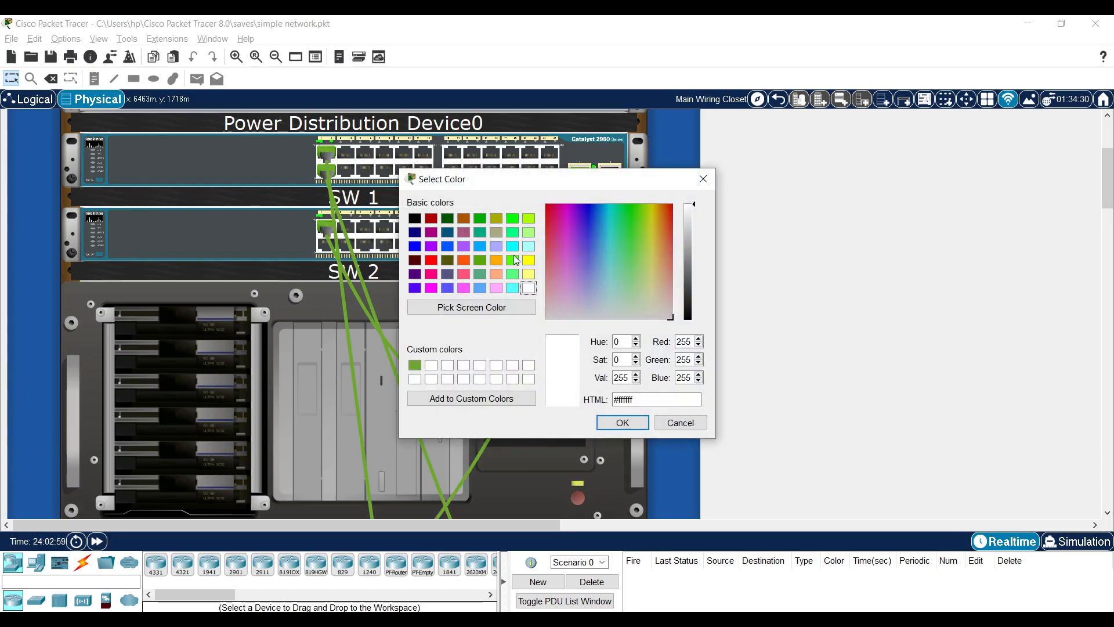
{"action": "left_click", "coordinate": [514, 249]}
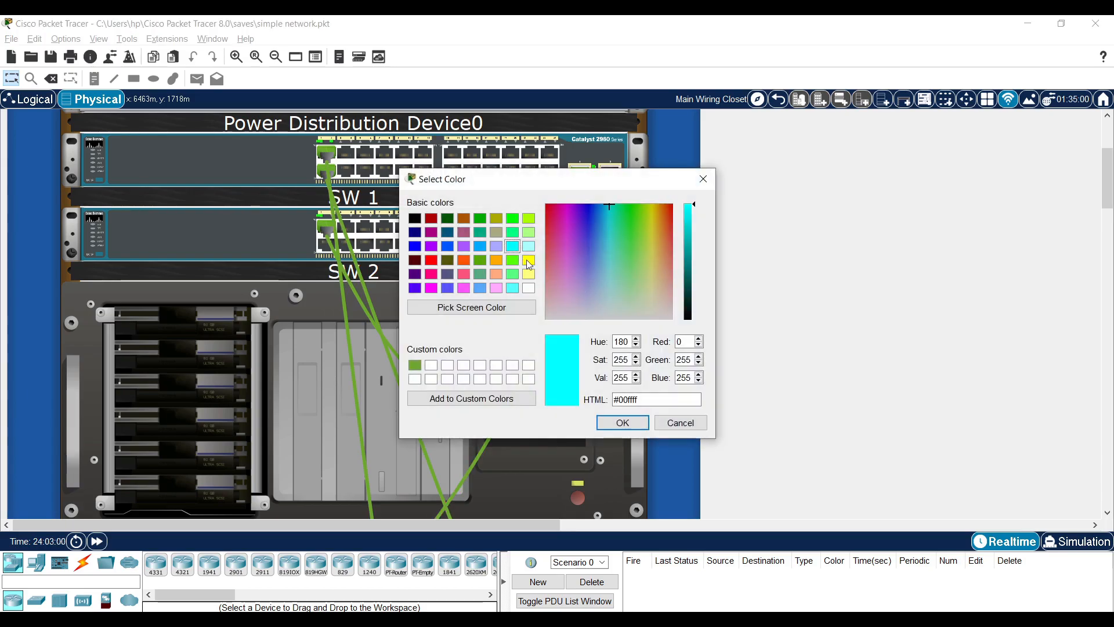
{"action": "left_click", "coordinate": [632, 423]}
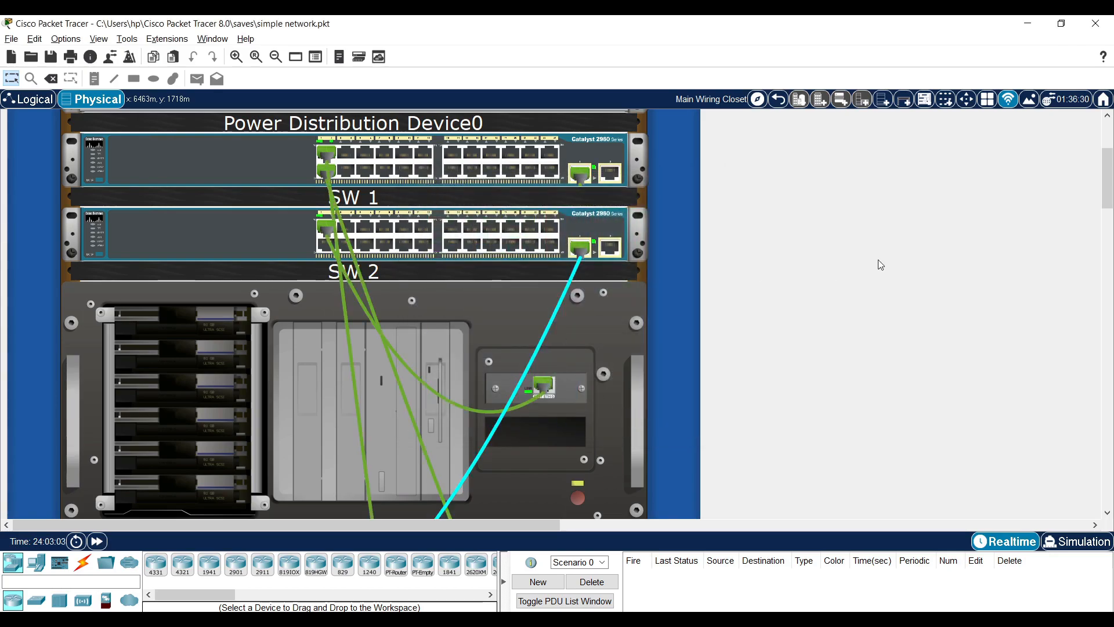
Step: Add a second rack to the main wiring closet and move SW 2 and SW 1 from the first rack into it
{"action": "left_click_drag", "start_coordinate": [1107, 180], "coordinate": [1032, 411]}
{"action": "left_click_drag", "start_coordinate": [477, 525], "coordinate": [1056, 473]}
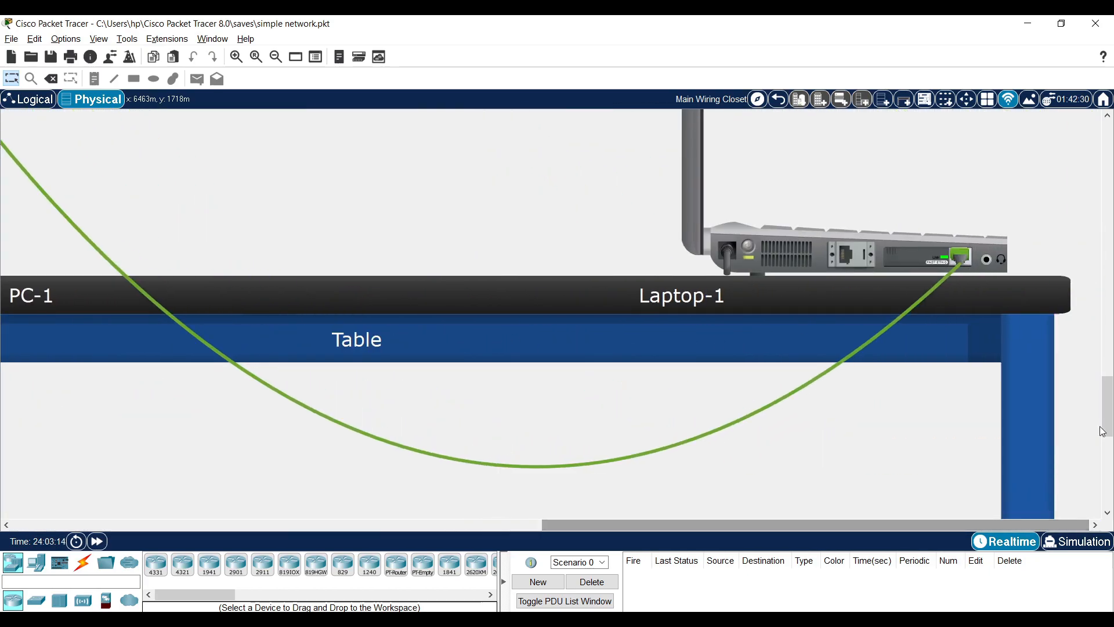
{"action": "left_click_drag", "start_coordinate": [1109, 394], "coordinate": [1107, 355]}
{"action": "left_click_drag", "start_coordinate": [755, 520], "coordinate": [280, 442]}
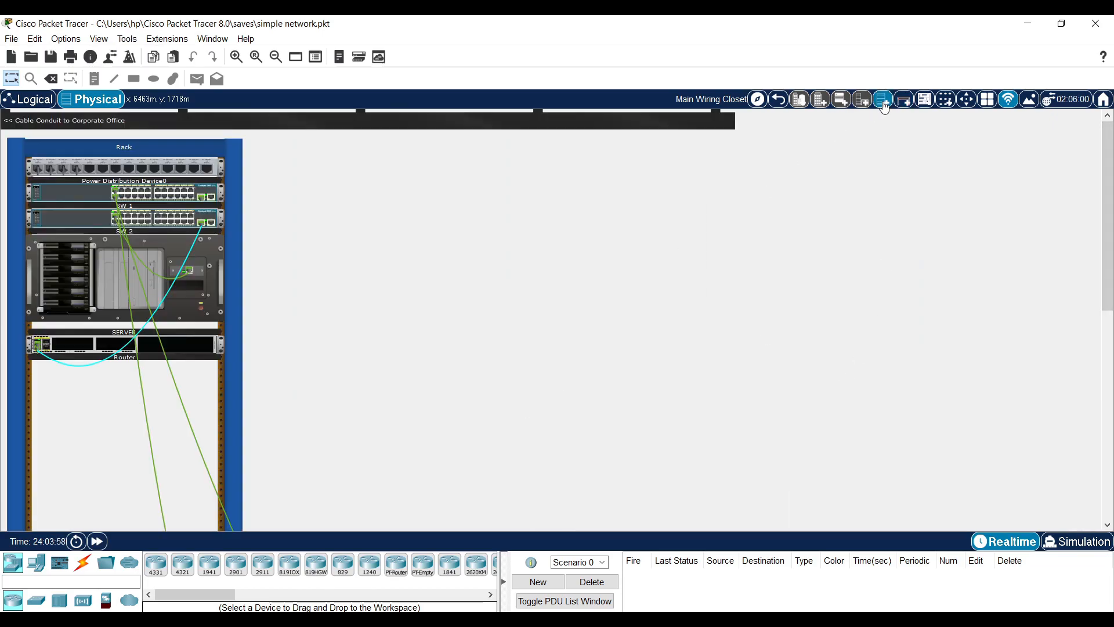
{"action": "left_click", "coordinate": [884, 106]}
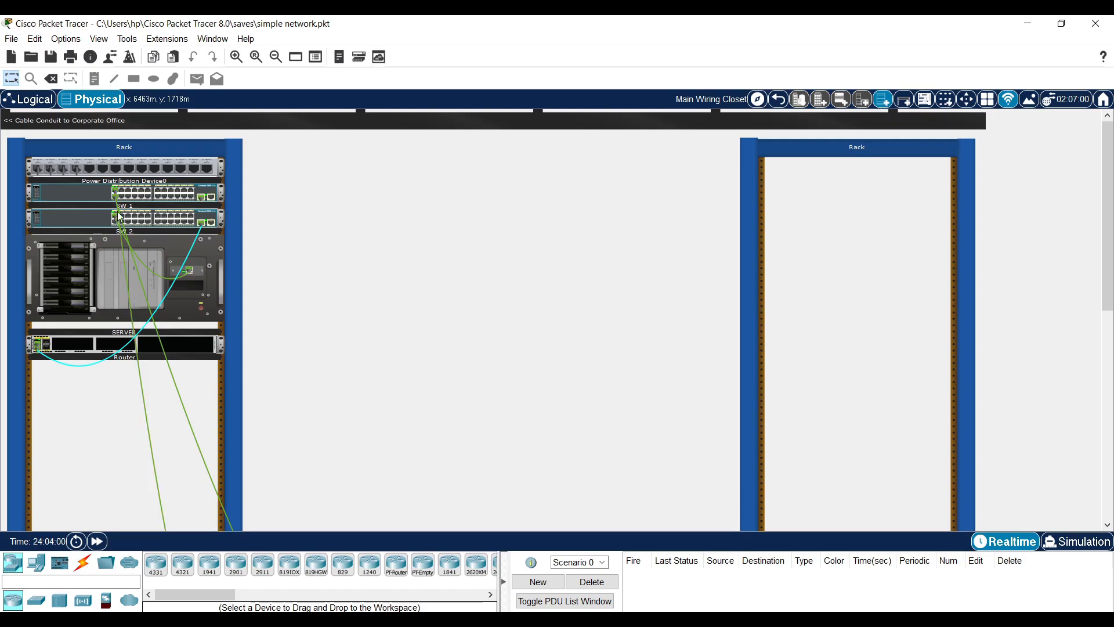
{"action": "left_click_drag", "start_coordinate": [118, 218], "coordinate": [870, 177]}
{"action": "left_click_drag", "start_coordinate": [102, 199], "coordinate": [836, 234]}
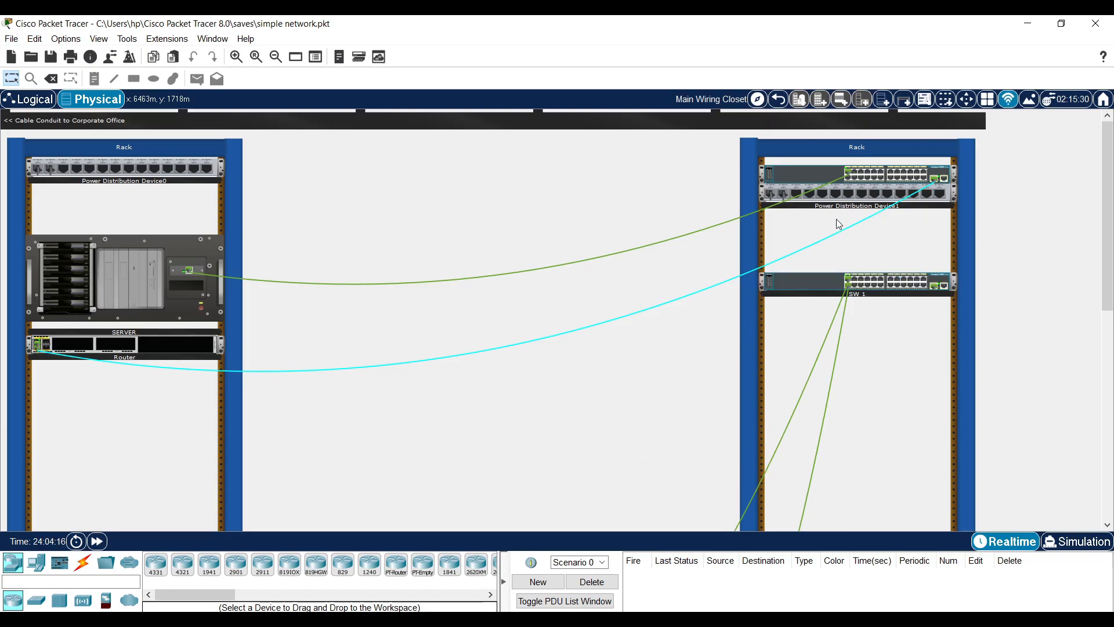
Step: Add a second table to the wiring closet and move Laptop-1 onto it
{"action": "left_click", "coordinate": [903, 103]}
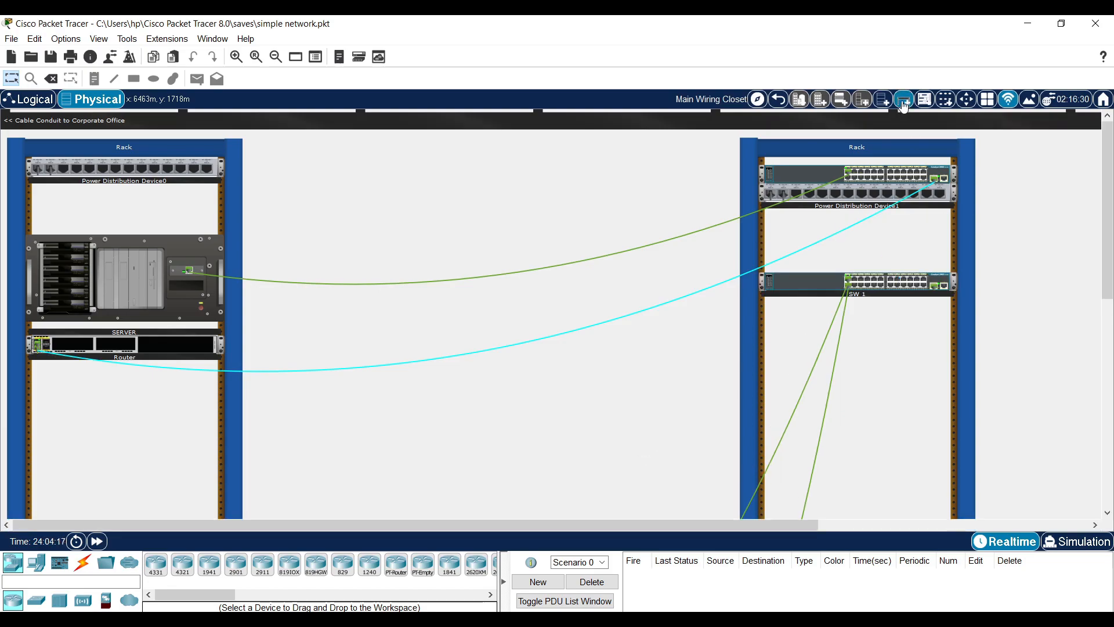
{"action": "left_click_drag", "start_coordinate": [1111, 274], "coordinate": [1113, 449]}
{"action": "left_click_drag", "start_coordinate": [702, 529], "coordinate": [933, 529]}
{"action": "left_click_drag", "start_coordinate": [300, 344], "coordinate": [809, 340]}
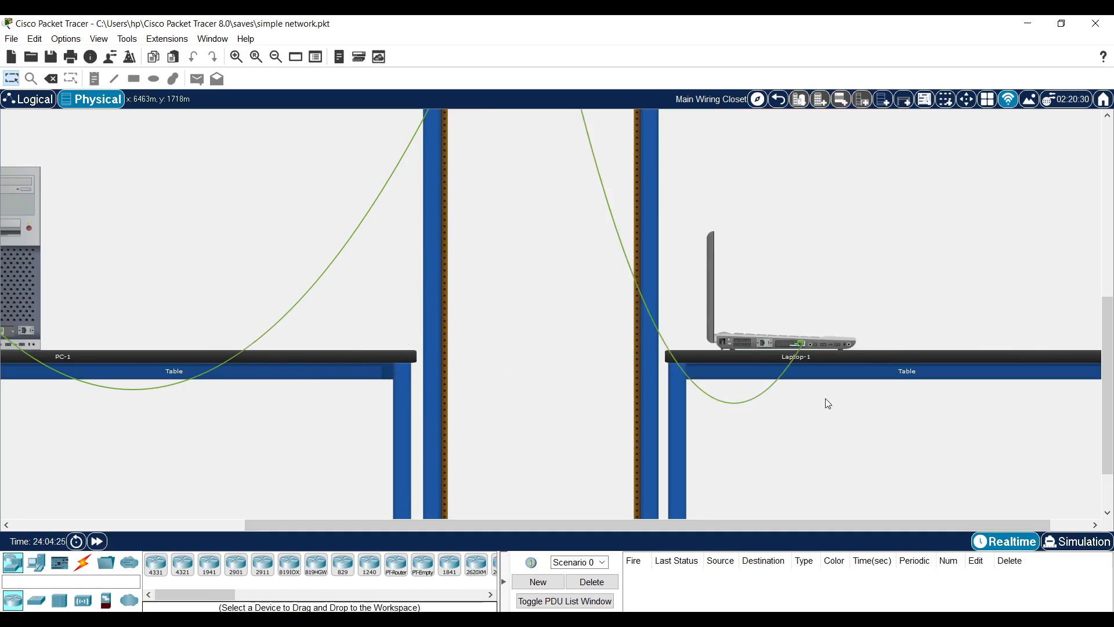
{"action": "left_click_drag", "start_coordinate": [1106, 335], "coordinate": [1094, 160]}
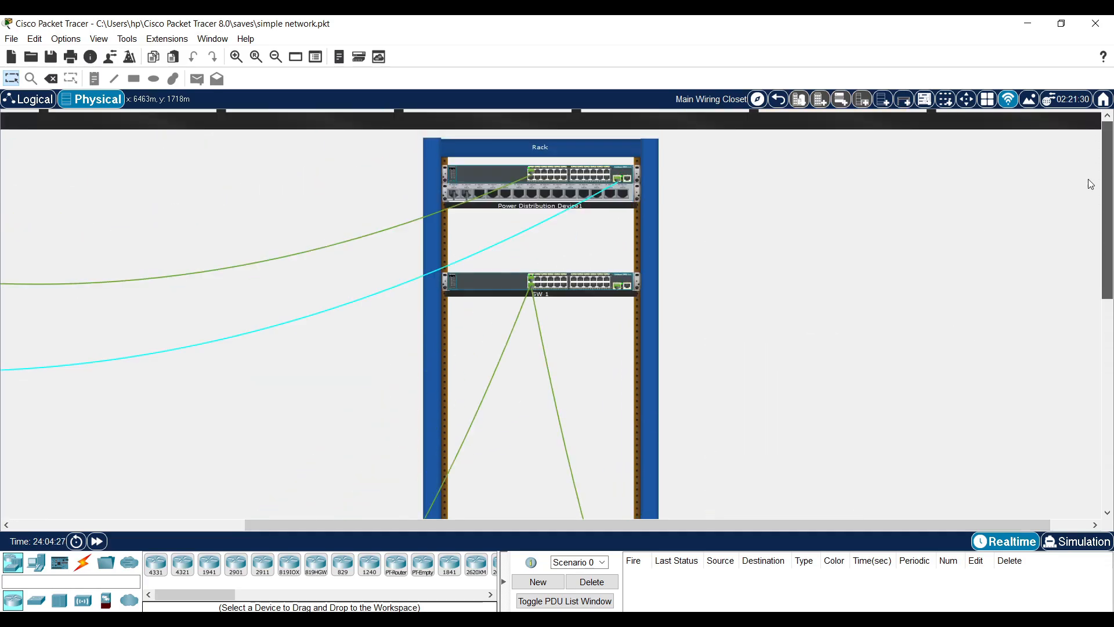
{"action": "left_click_drag", "start_coordinate": [764, 520], "coordinate": [382, 507]}
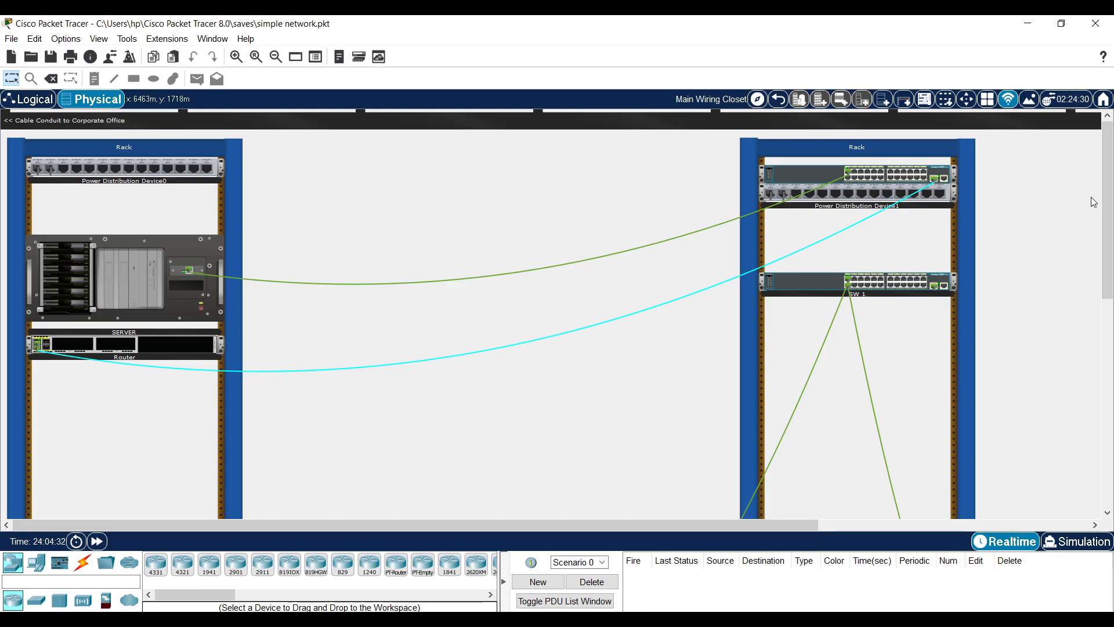
{"action": "left_click_drag", "start_coordinate": [1106, 195], "coordinate": [1107, 188]}
{"action": "left_click_drag", "start_coordinate": [1107, 193], "coordinate": [1082, 165]}
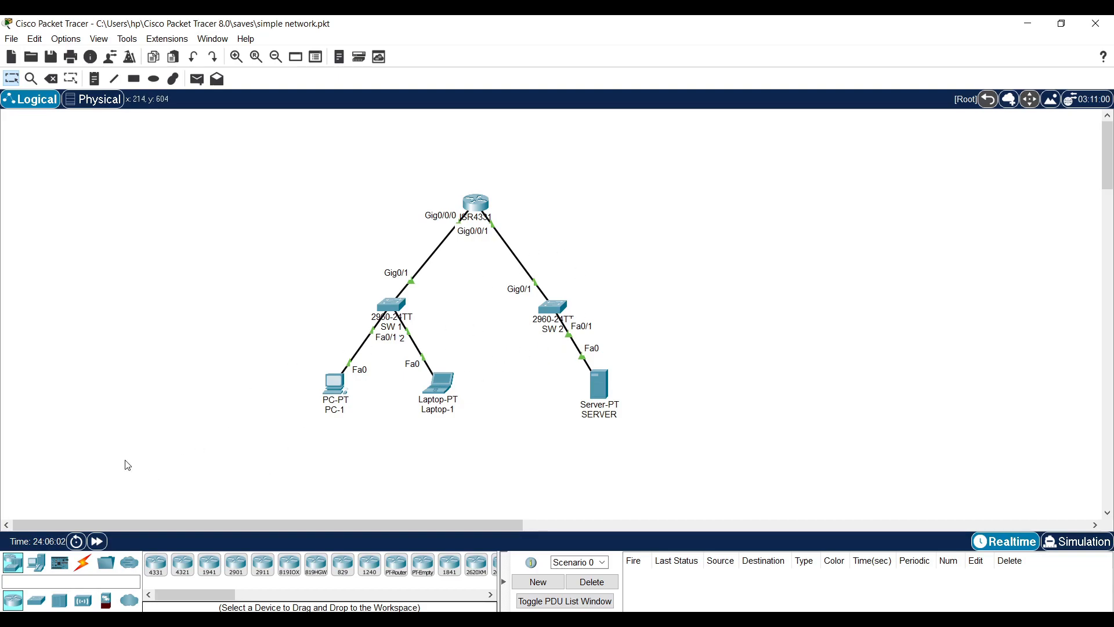
Step: Add a Network Controller beside SERVER and connect its GigabitEthernet0 to SW 2's GigabitEthernet0/2 with a copper straight-through cable
{"action": "left_click", "coordinate": [36, 563]}
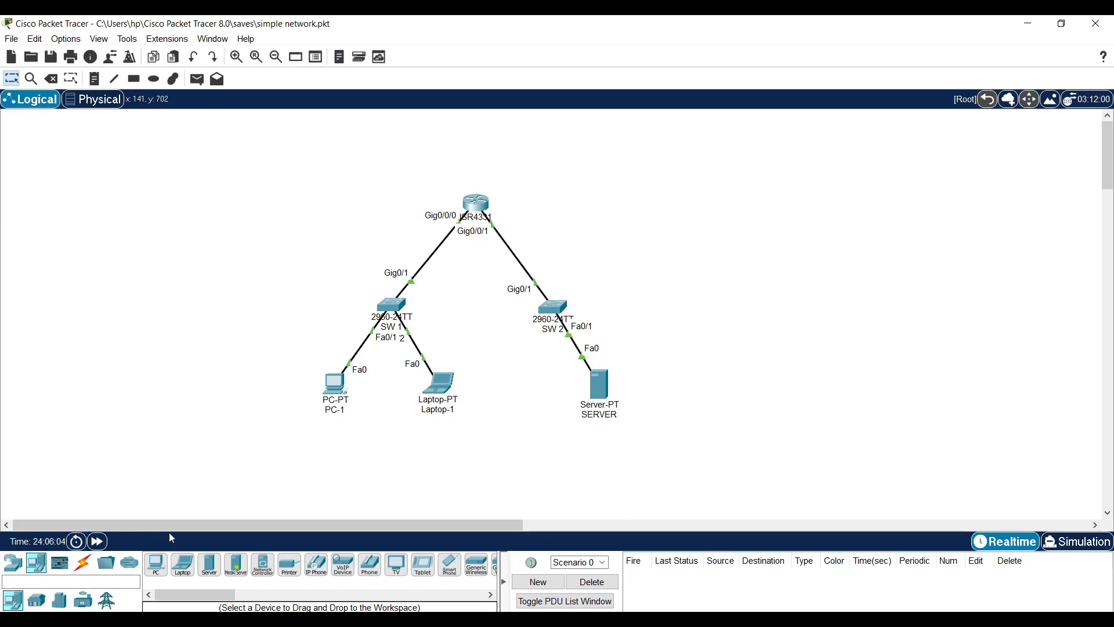
{"action": "left_click_drag", "start_coordinate": [262, 573], "coordinate": [520, 384]}
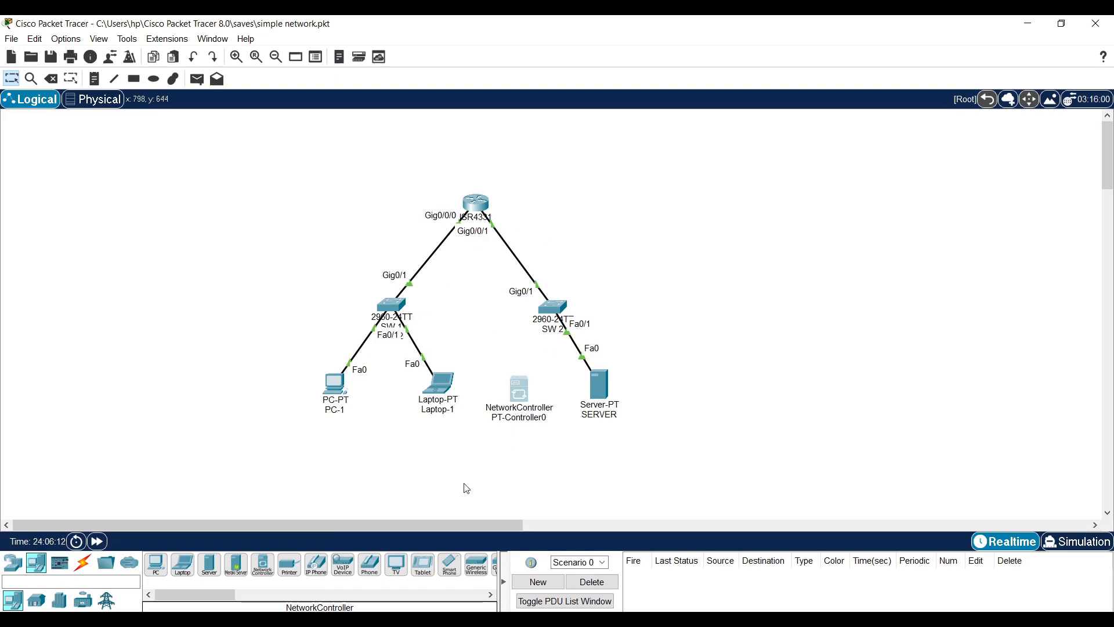
{"action": "left_click", "coordinate": [83, 563]}
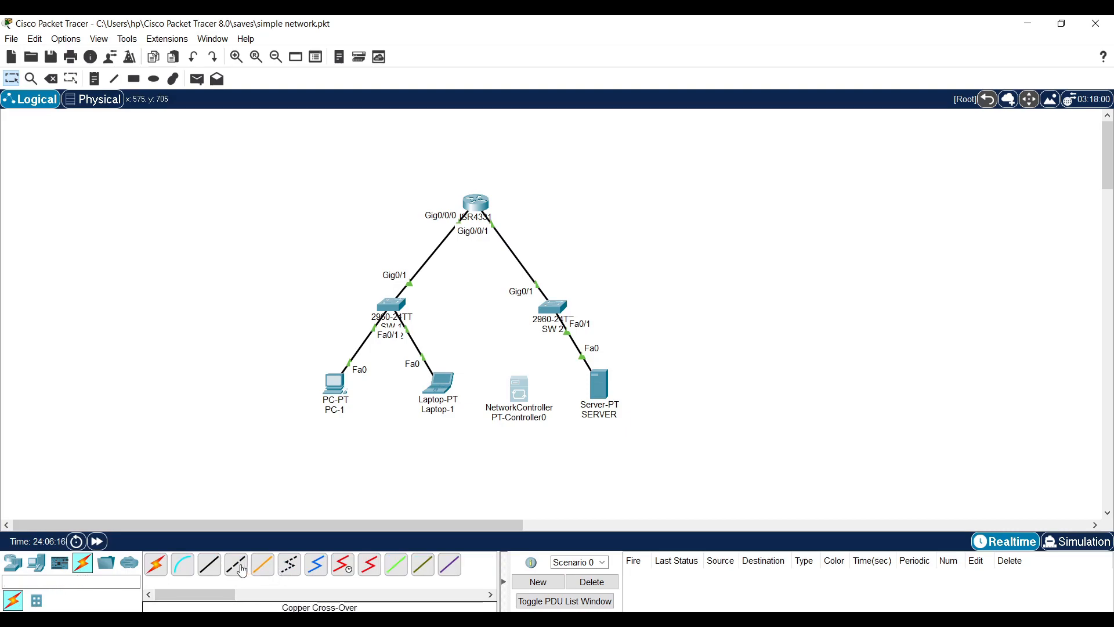
{"action": "left_click", "coordinate": [210, 567]}
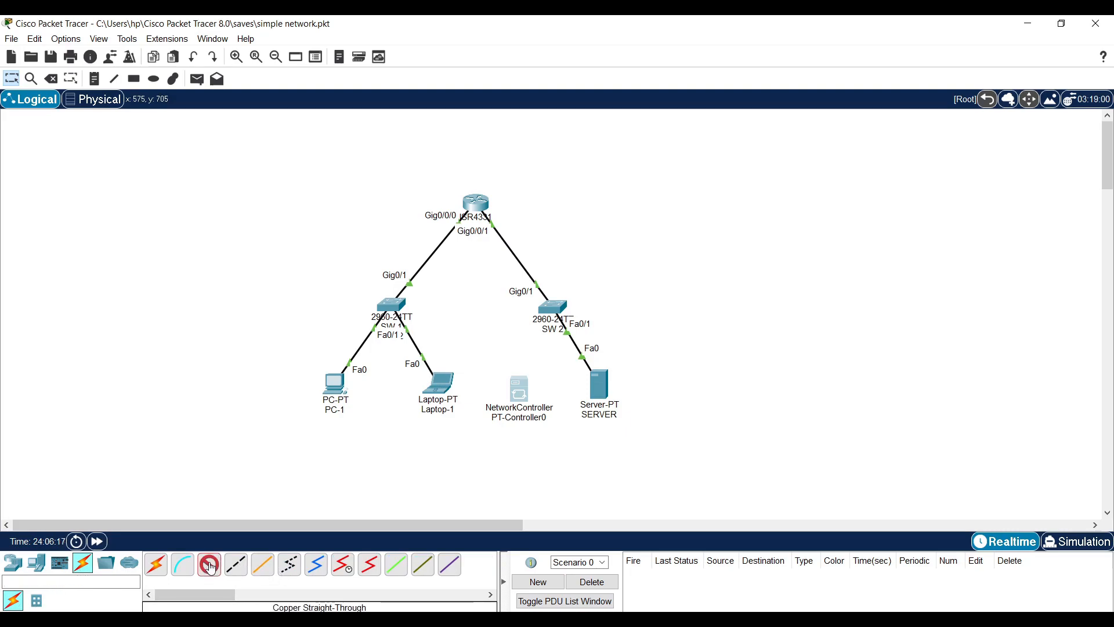
{"action": "left_click", "coordinate": [519, 388]}
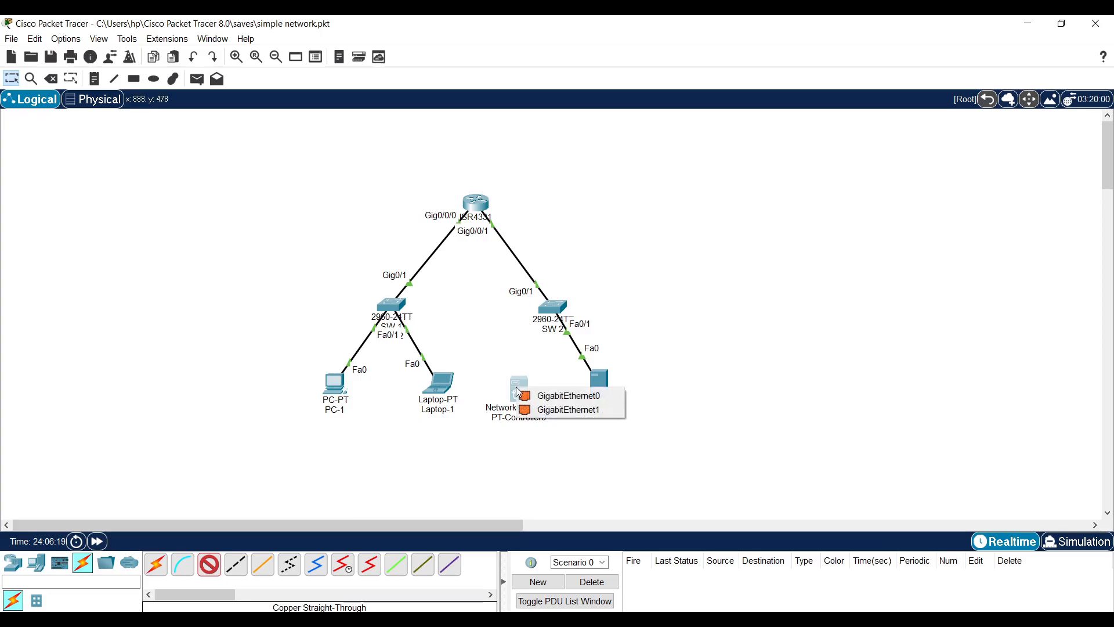
{"action": "left_click", "coordinate": [544, 399]}
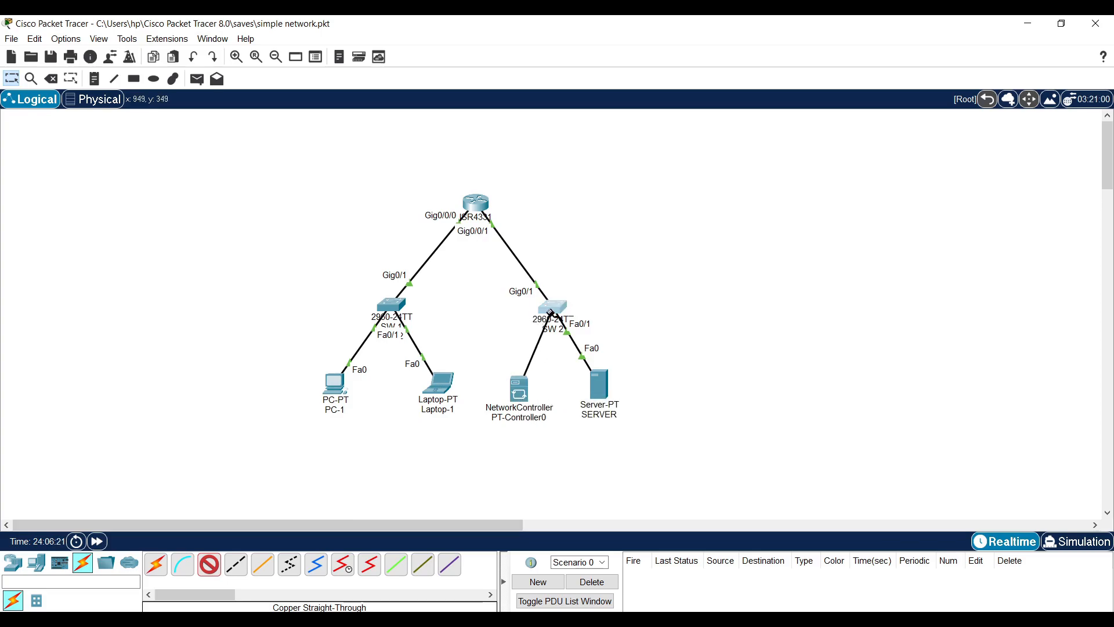
{"action": "left_click", "coordinate": [552, 308]}
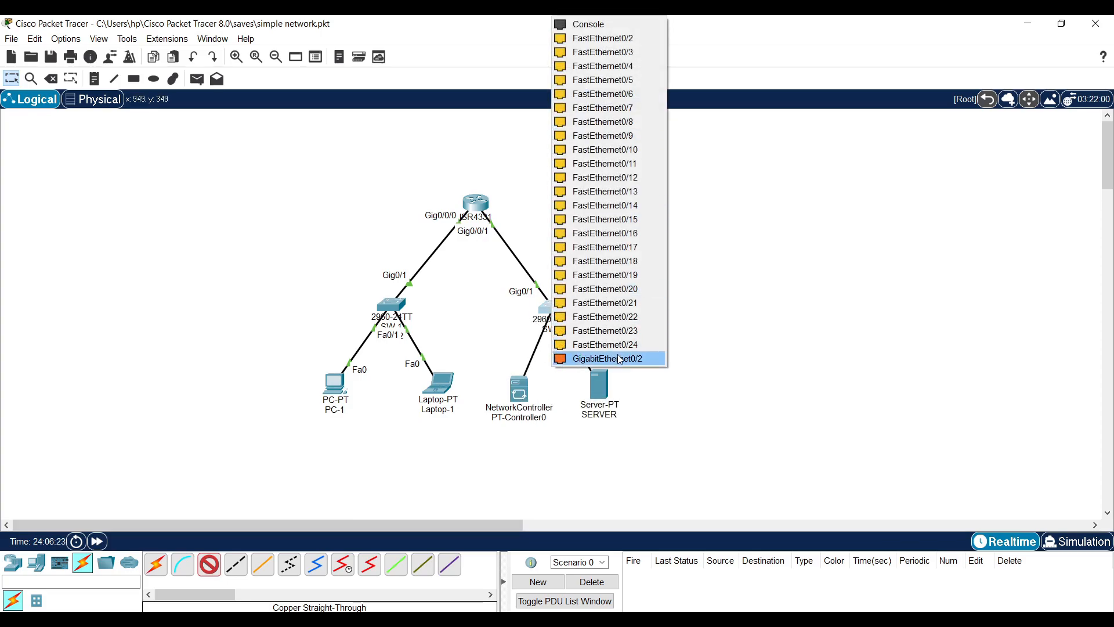
{"action": "left_click", "coordinate": [619, 359]}
{"action": "left_click_drag", "start_coordinate": [522, 398], "coordinate": [519, 399]}
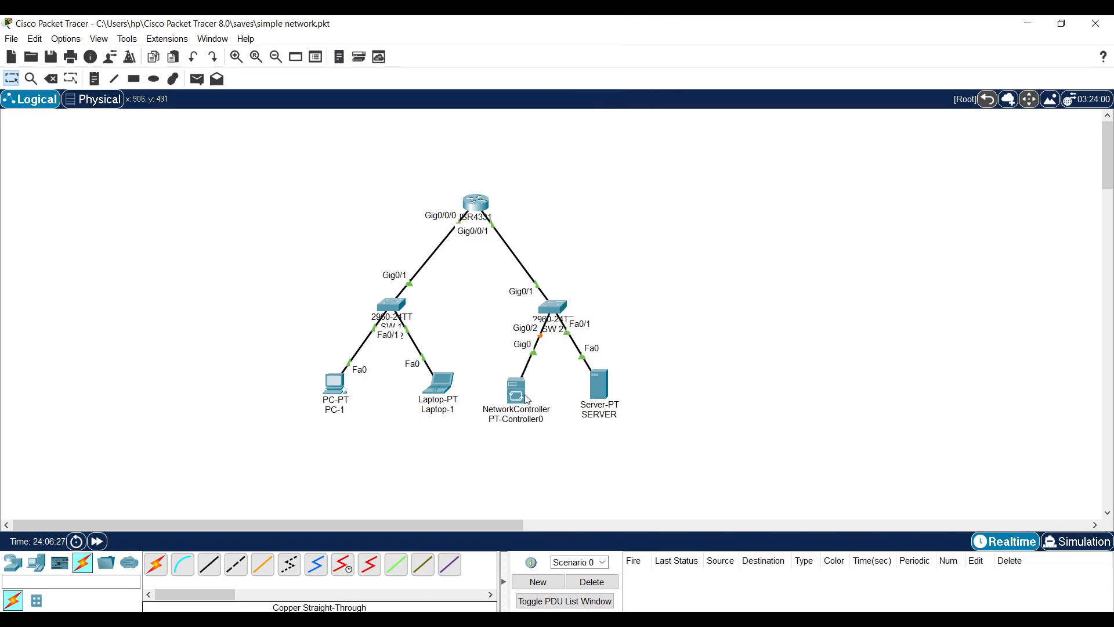
Step: Configure the network controller's GigabitEthernet0 with static IPv4 address 10.2.2.3 and subnet mask 255.255.255.0
{"action": "left_click", "coordinate": [514, 398]}
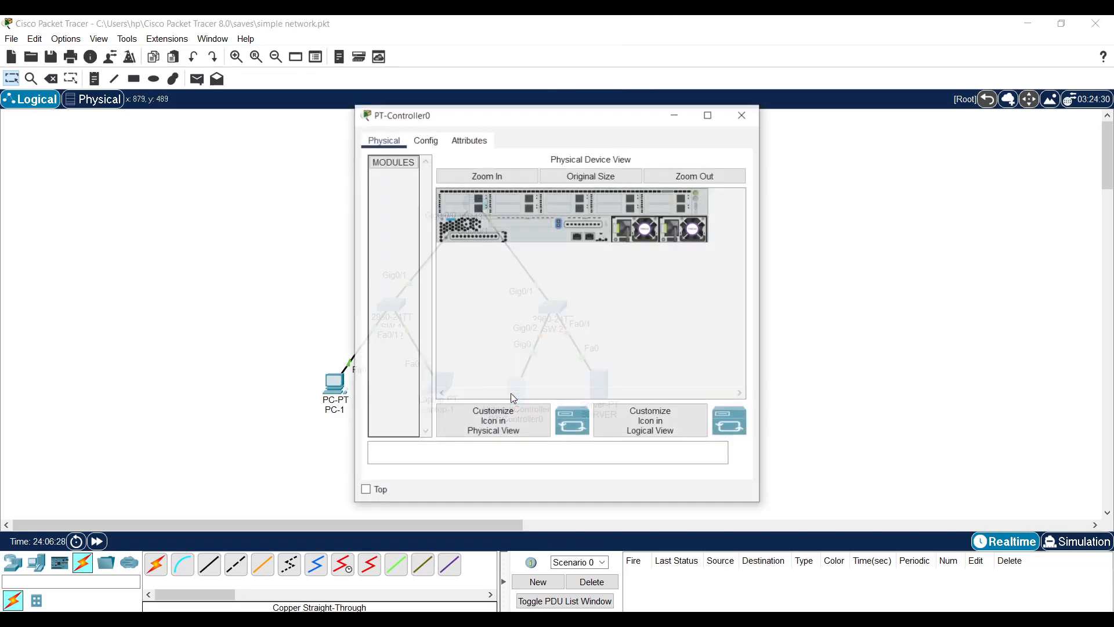
{"action": "left_click", "coordinate": [426, 144]}
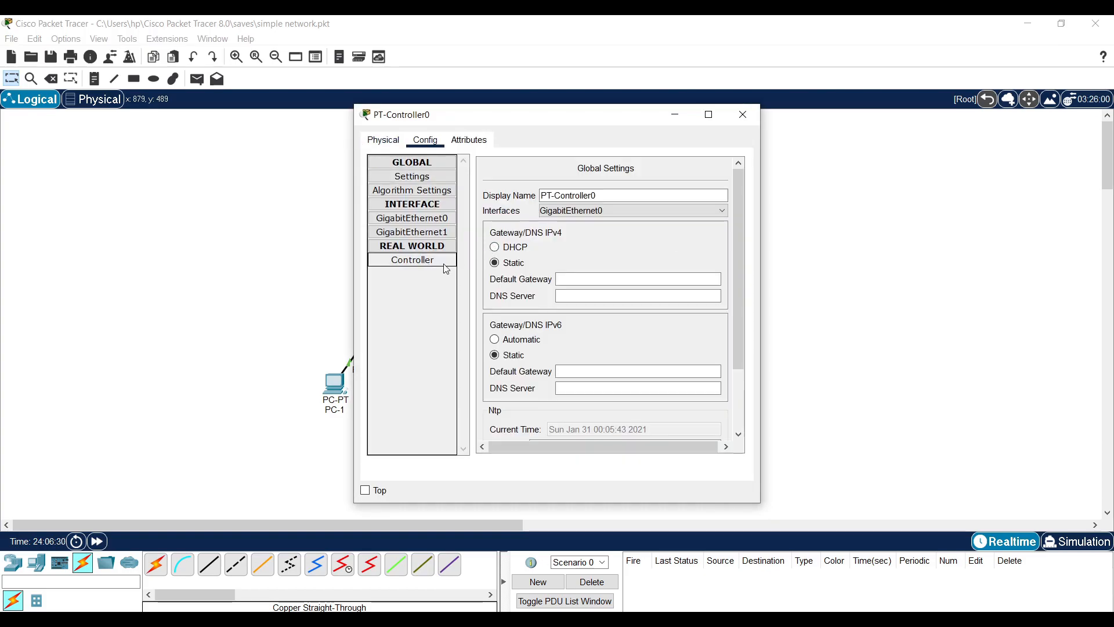
{"action": "left_click", "coordinate": [413, 218]}
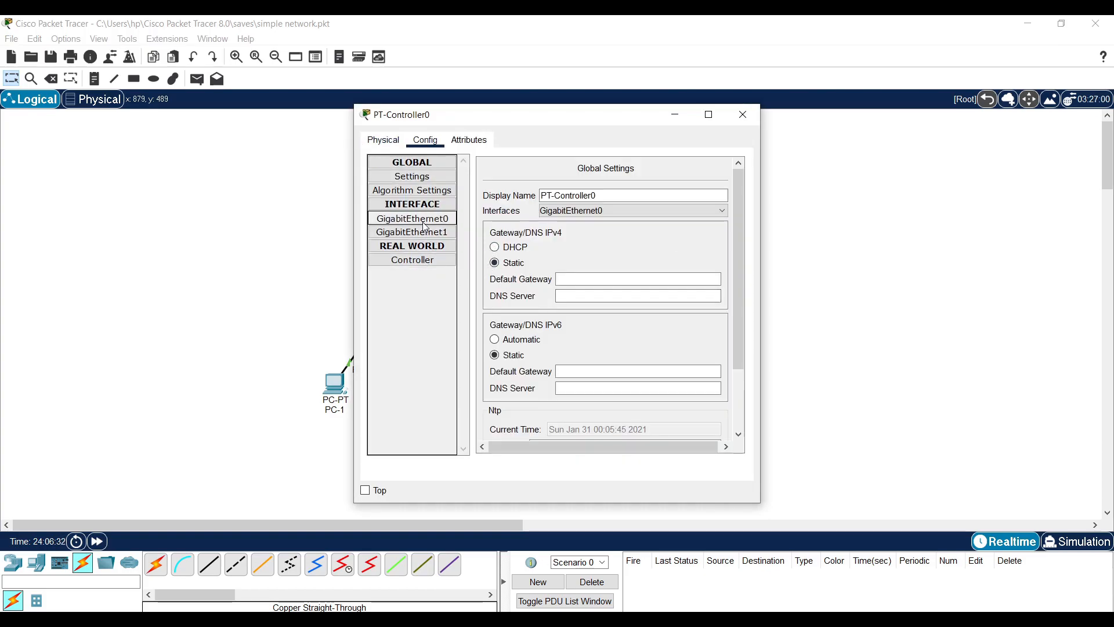
{"action": "left_click", "coordinate": [625, 276]}
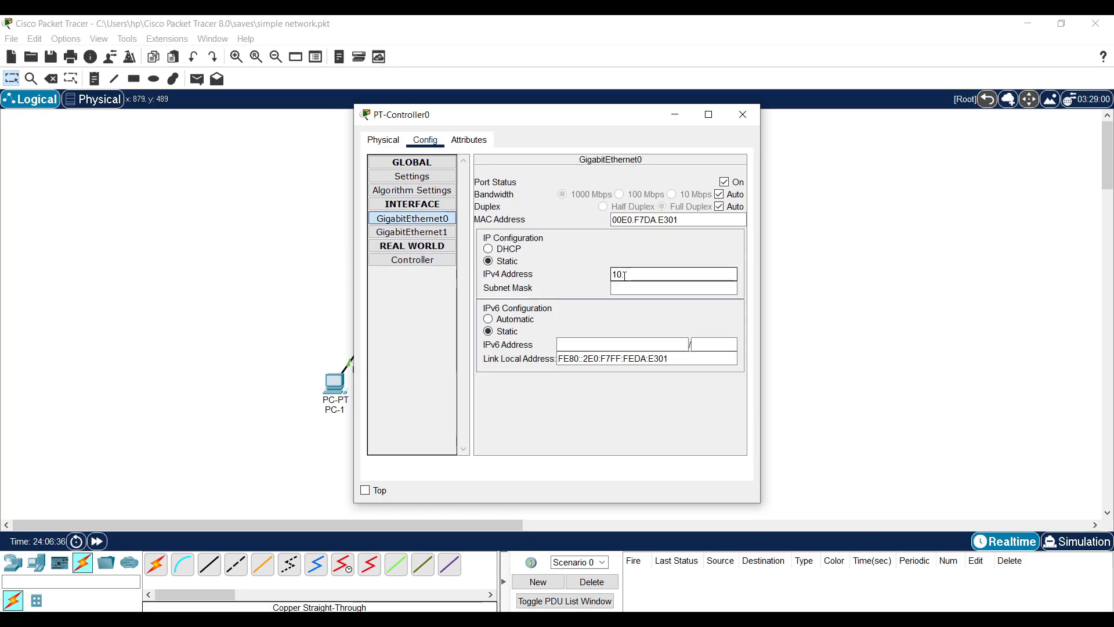
{"action": "type", "text": "2.2.3"}
{"action": "key", "text": "Tab"}
{"action": "type", "text": "255.255.255.0"}
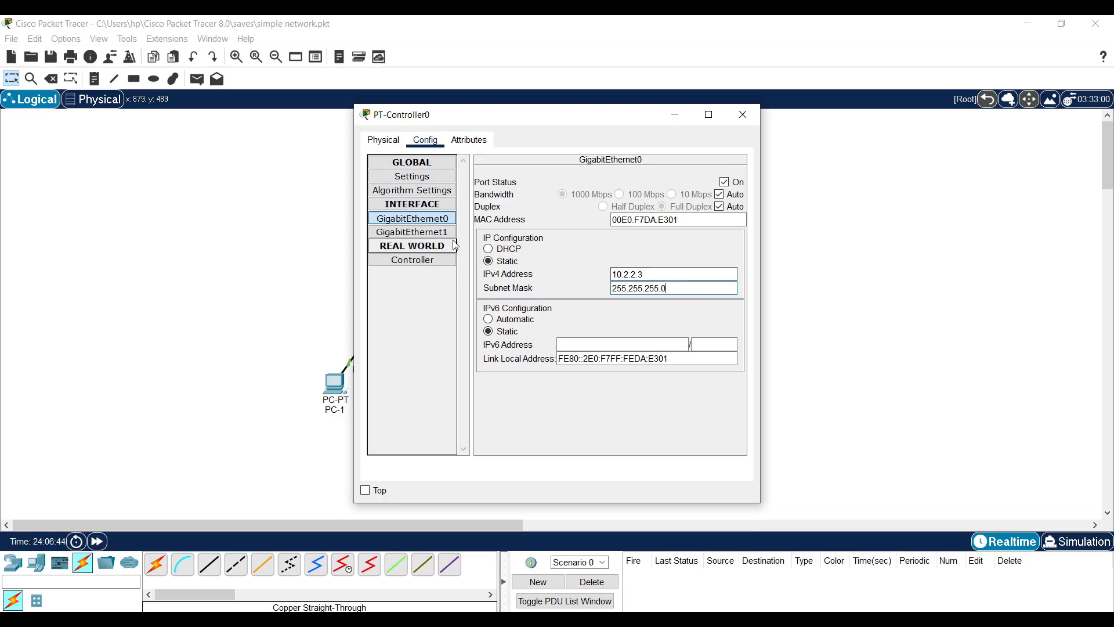
Step: Set the network controller's IPv4 default gateway to 10.2.2.1, accept the gateway notice and close its configuration window
{"action": "left_click", "coordinate": [410, 176]}
{"action": "left_click", "coordinate": [599, 279]}
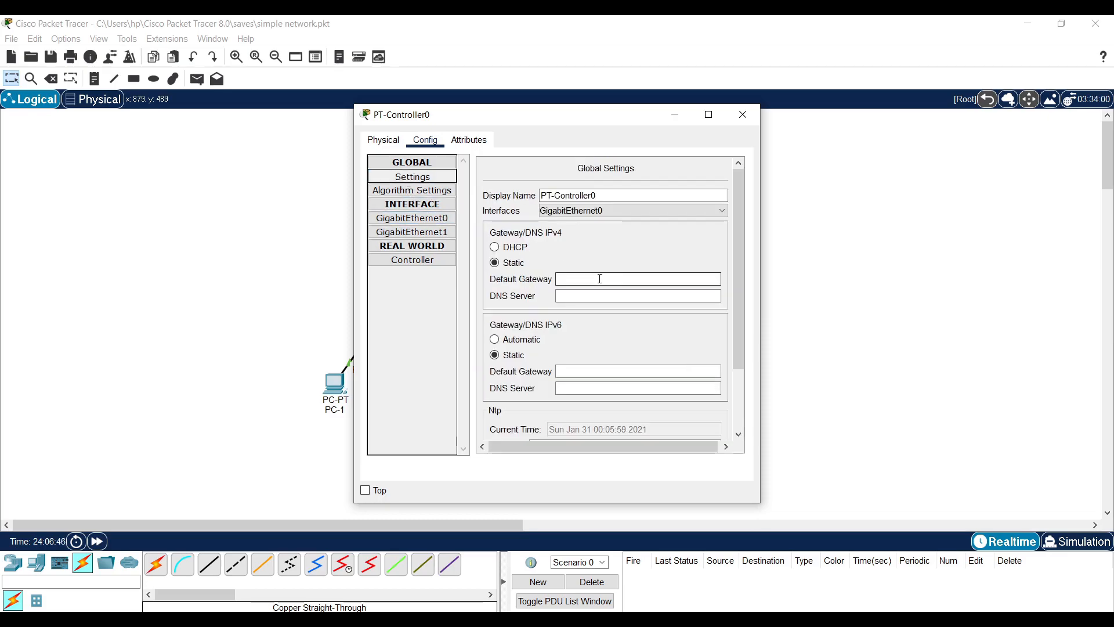
{"action": "type", "text": "10.2.2.1"}
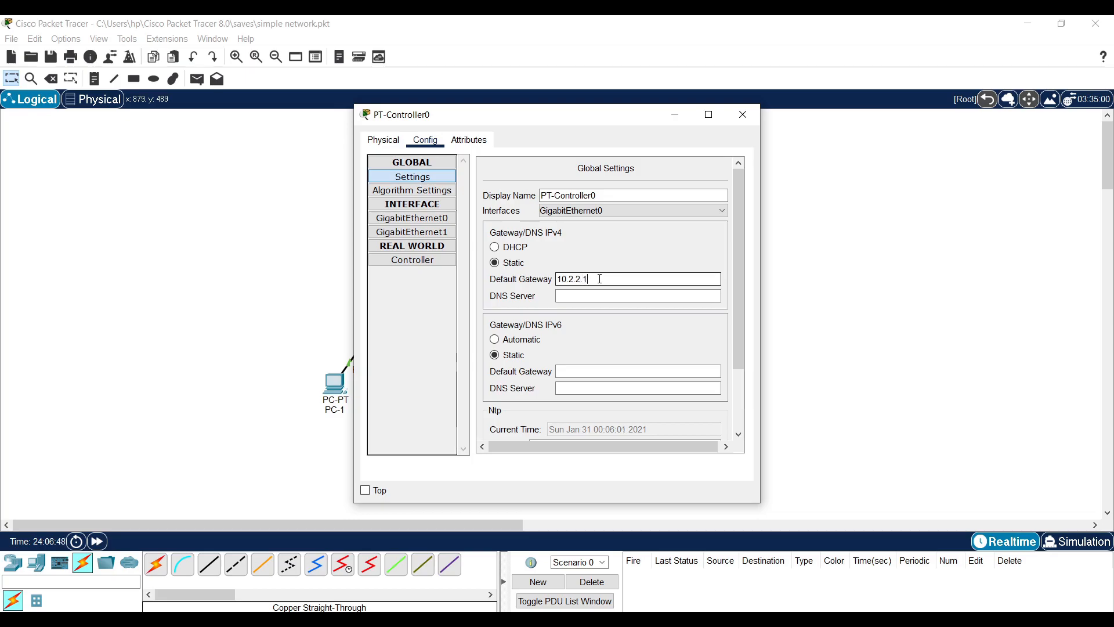
{"action": "left_click", "coordinate": [412, 311]}
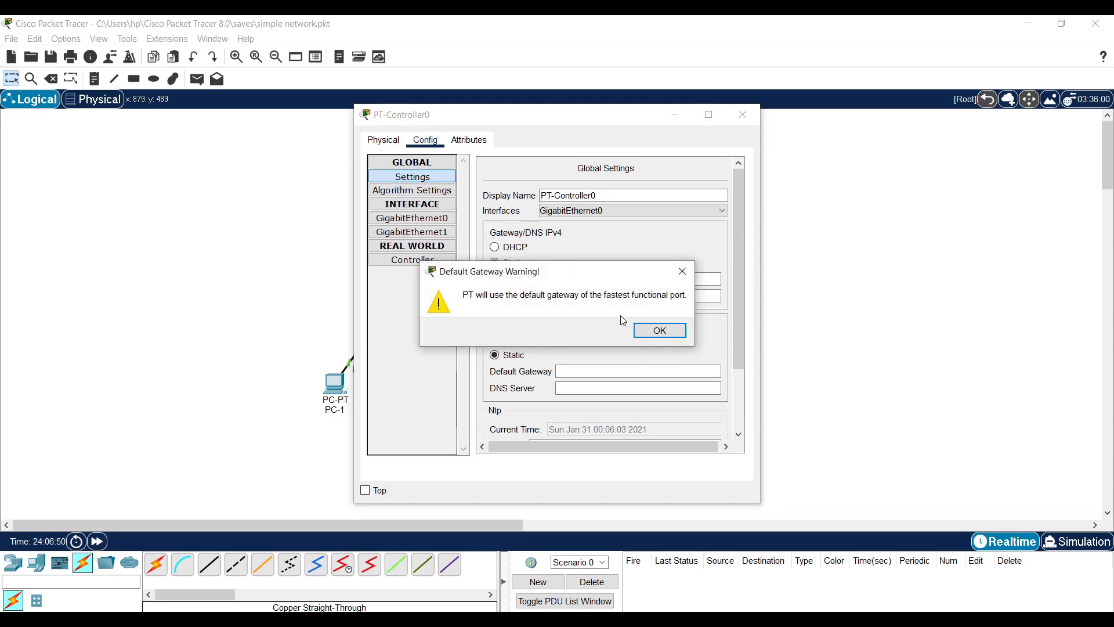
{"action": "left_click", "coordinate": [656, 330]}
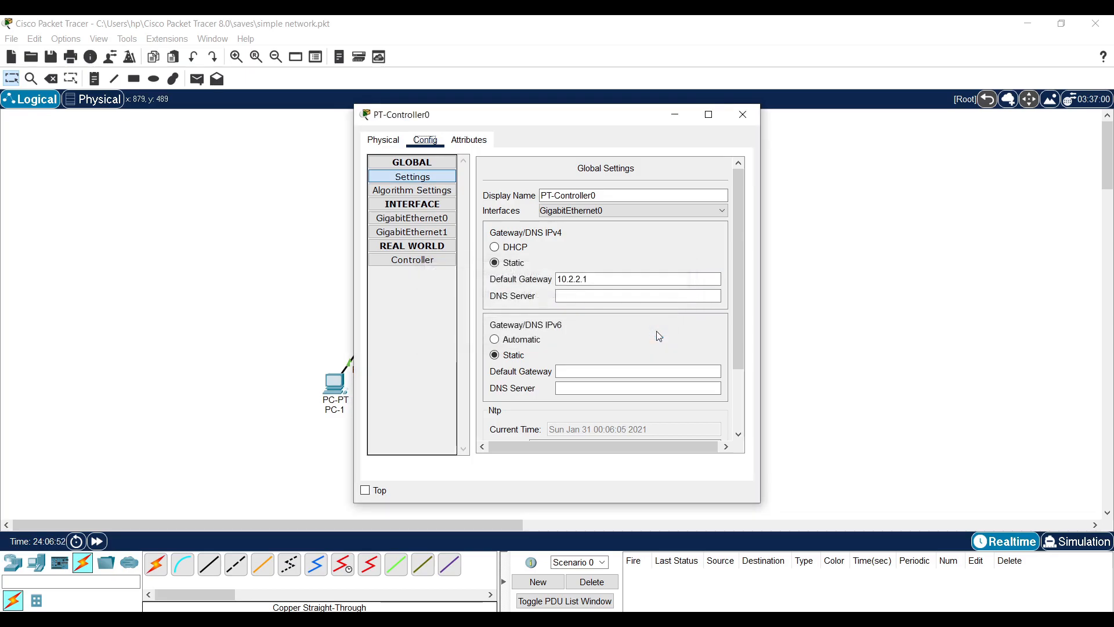
{"action": "left_click", "coordinate": [743, 115]}
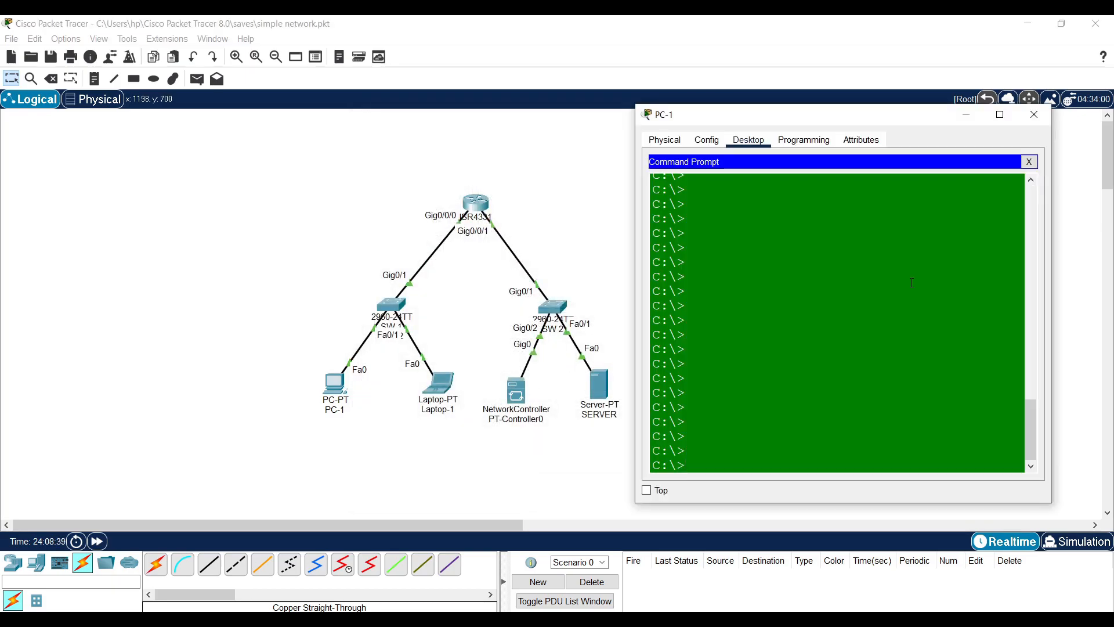
Step: Ping the network controller at 10.2.2.3 from PC-1's command prompt, and close the PC-1 window
{"action": "type", "text": "ng 10.2.2.3"}
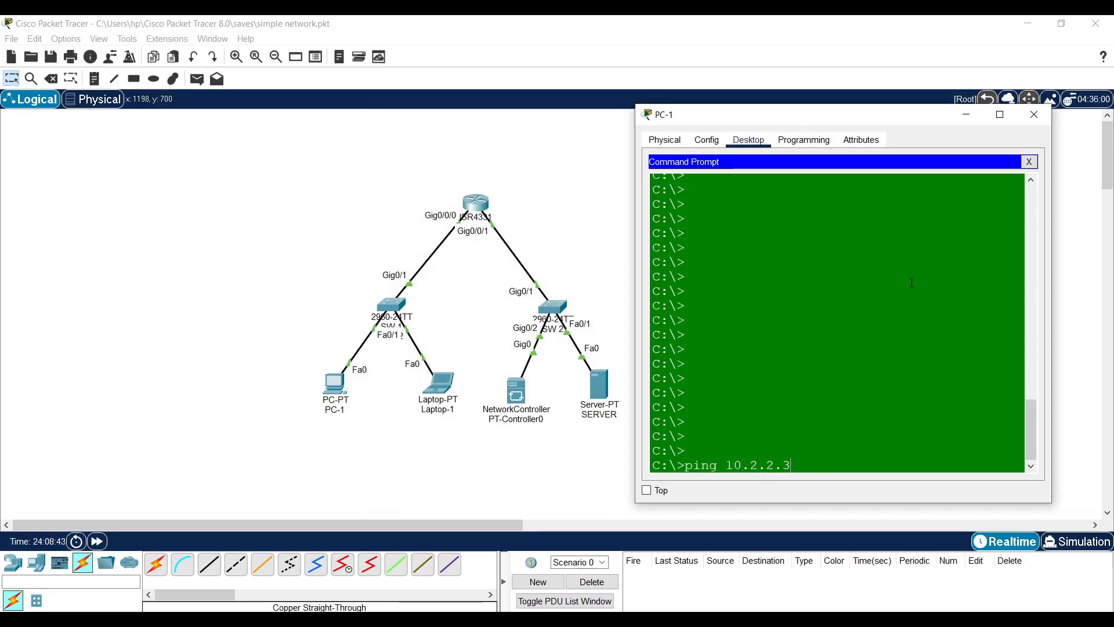
{"action": "key", "text": "Return"}
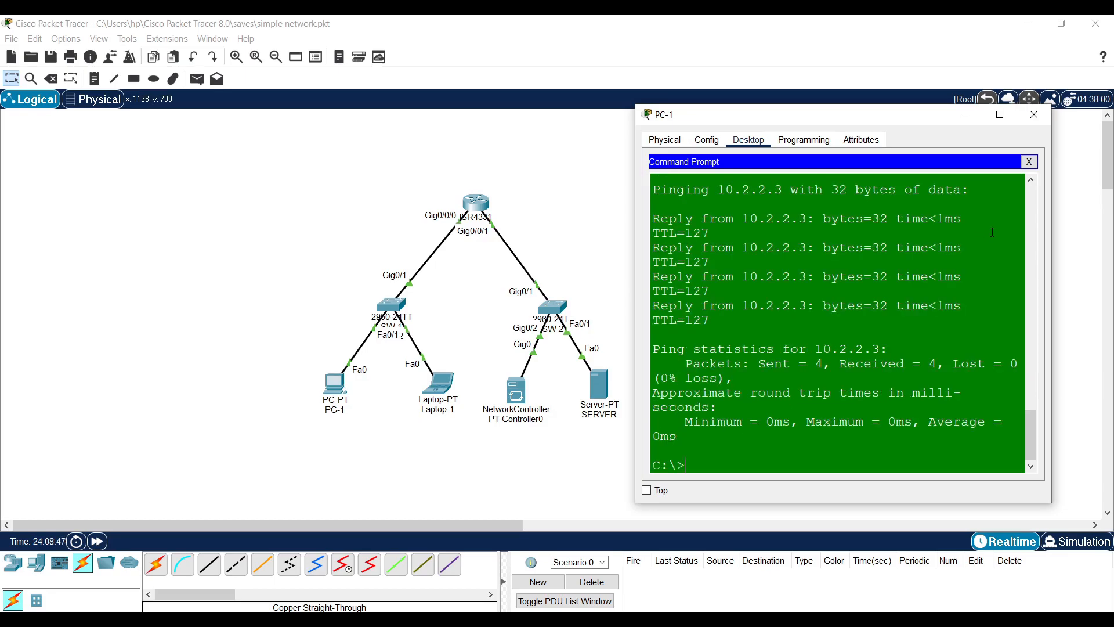
{"action": "left_click", "coordinate": [1037, 121]}
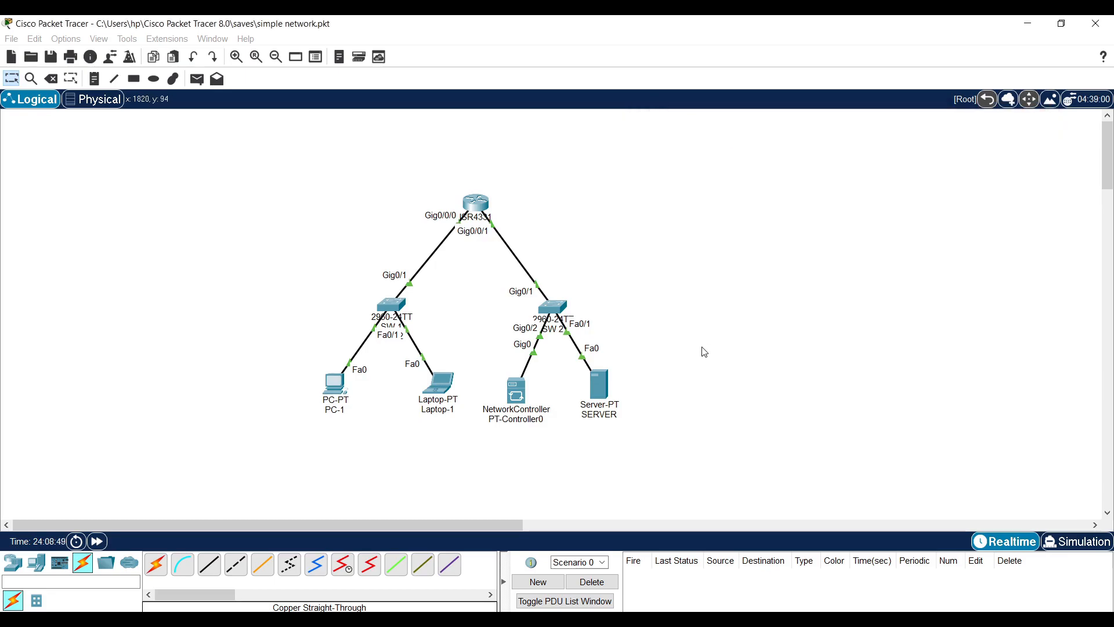
Step: Check the network controller's real-world access settings and server status, and close its configuration window
{"action": "left_click", "coordinate": [517, 390]}
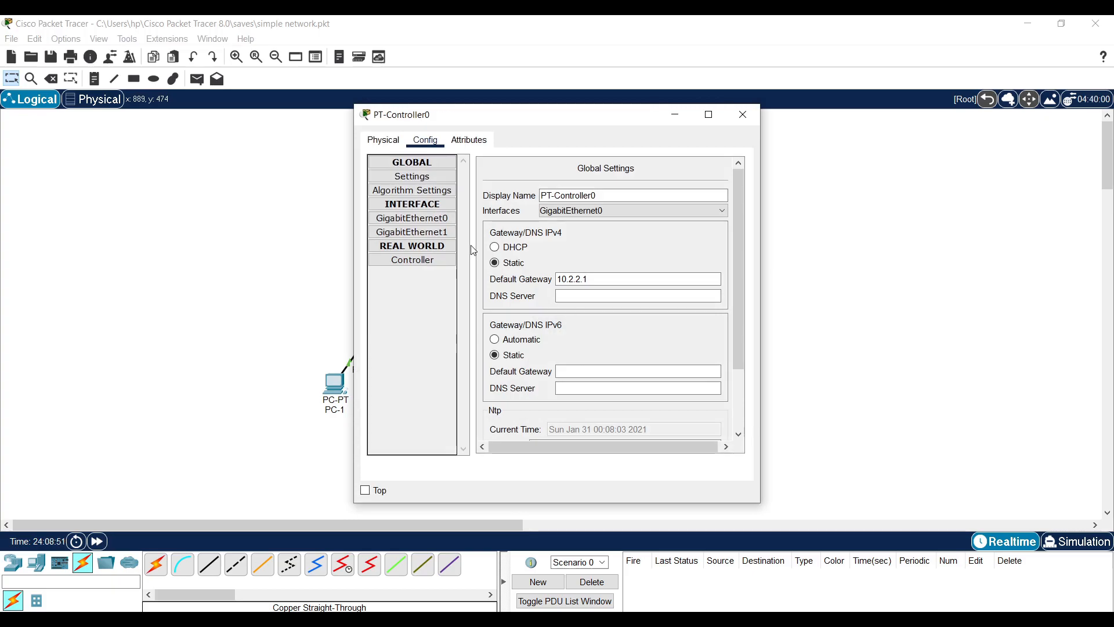
{"action": "left_click", "coordinate": [419, 262]}
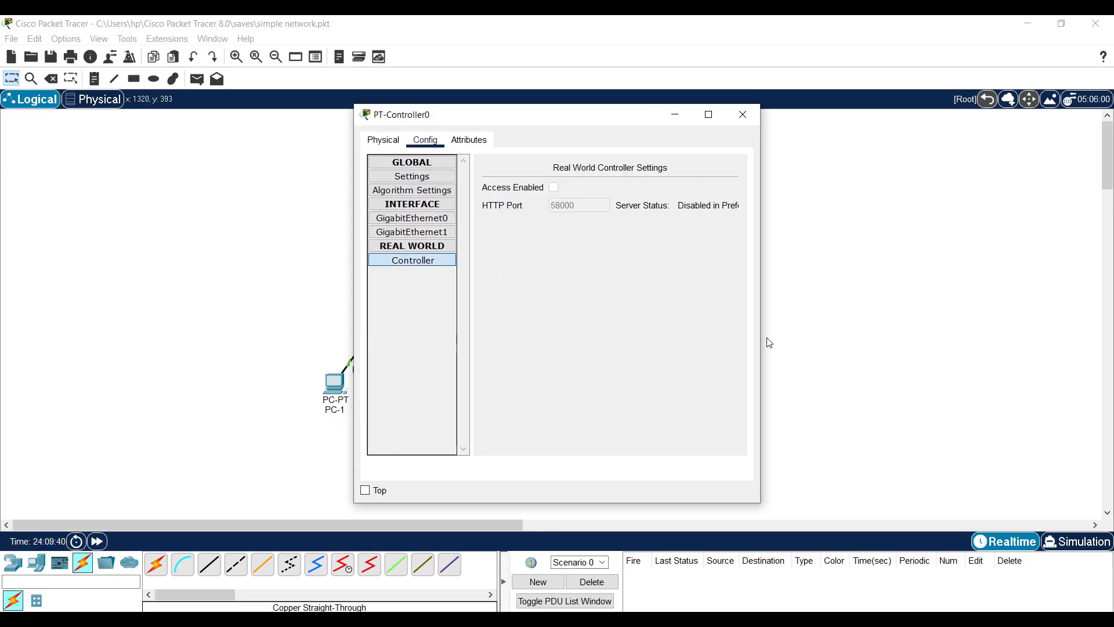
{"action": "left_click_drag", "start_coordinate": [761, 337], "coordinate": [1112, 337]}
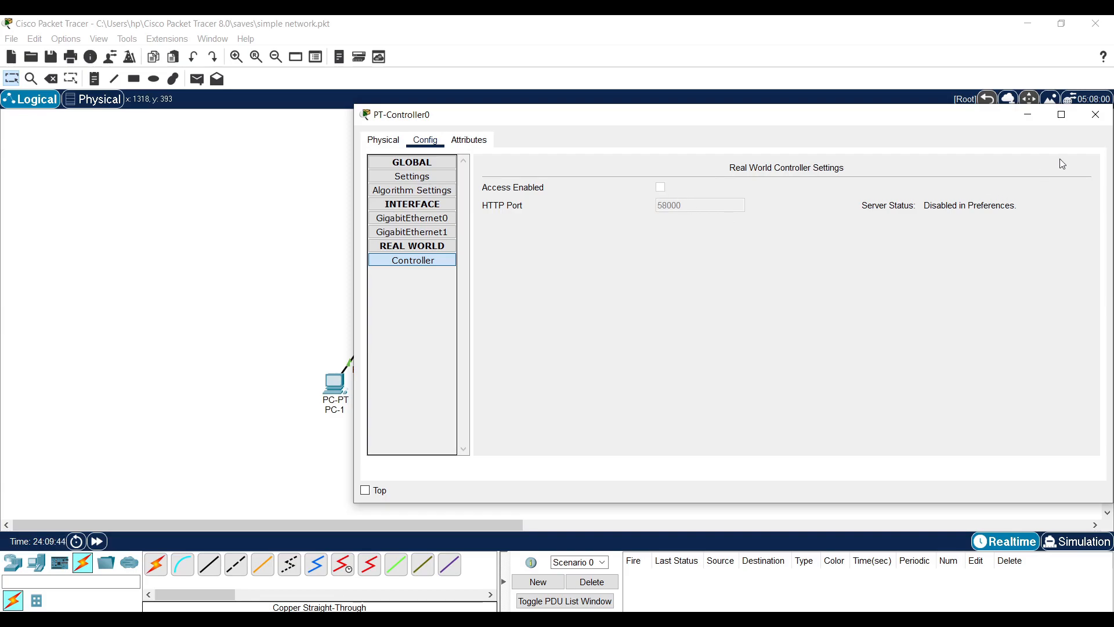
{"action": "left_click", "coordinate": [1096, 114]}
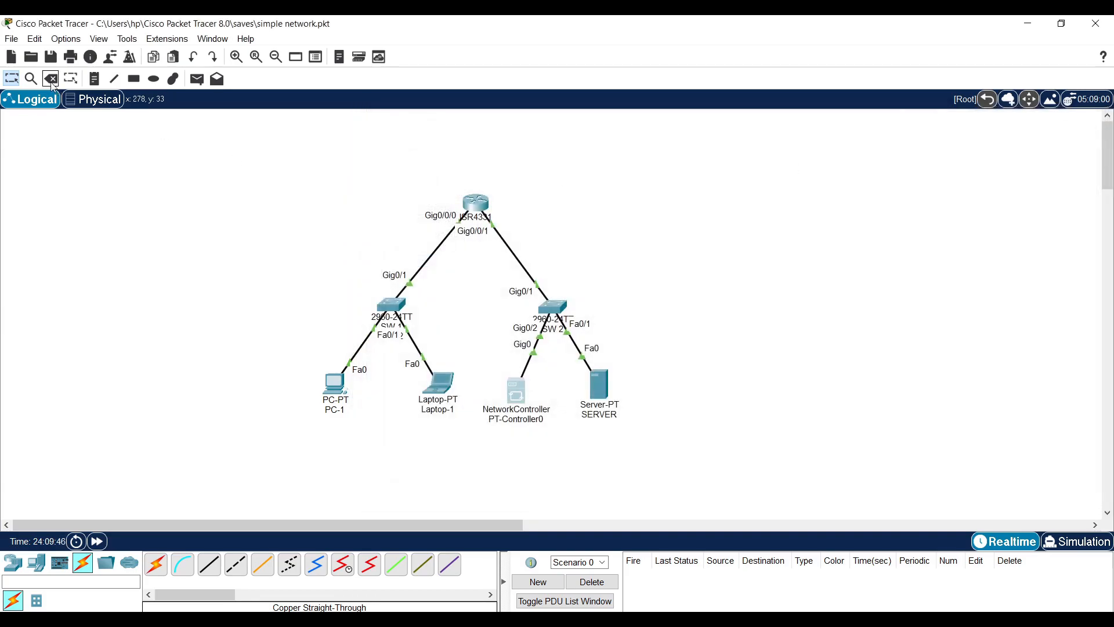
Step: Enable external access for the Network Controller REST API in the miscellaneous preferences, and close the preferences
{"action": "left_click", "coordinate": [68, 41]}
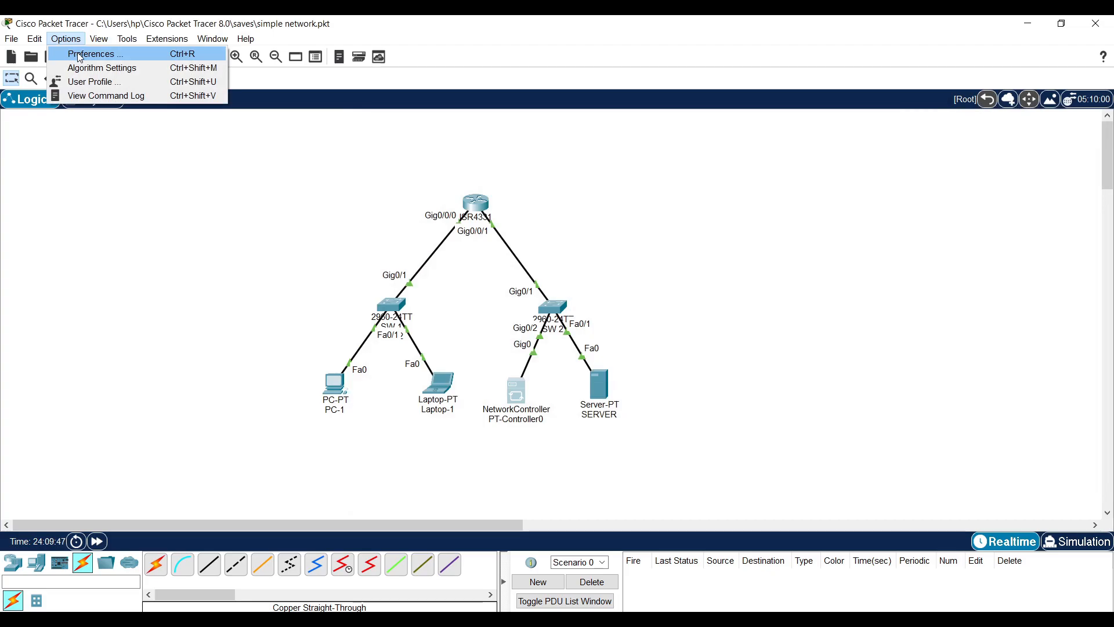
{"action": "left_click", "coordinate": [81, 53]}
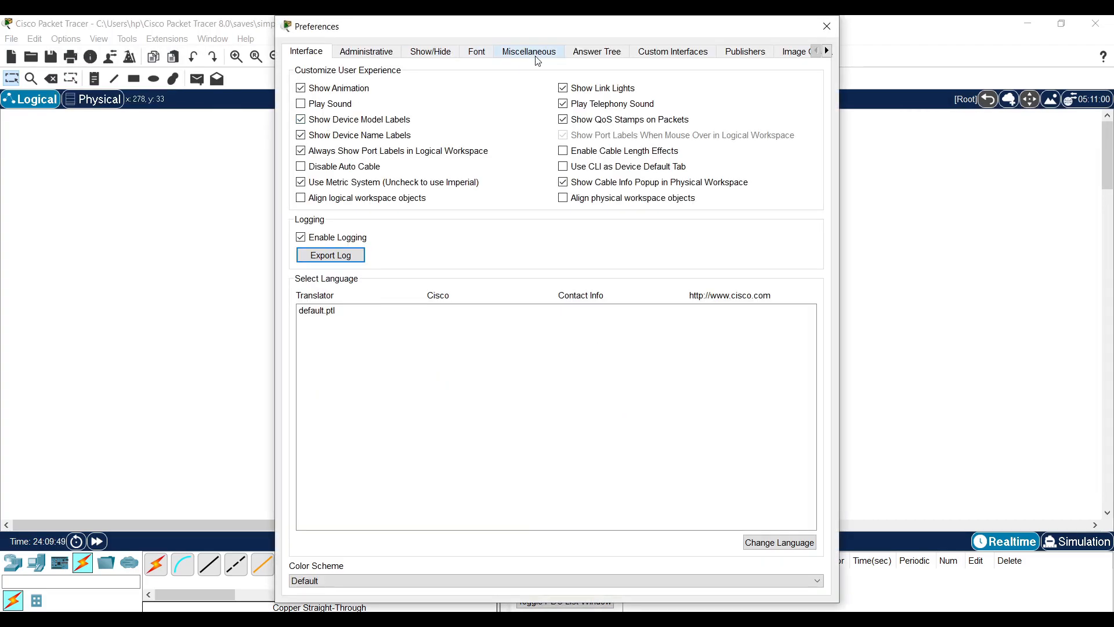
{"action": "left_click", "coordinate": [538, 61]}
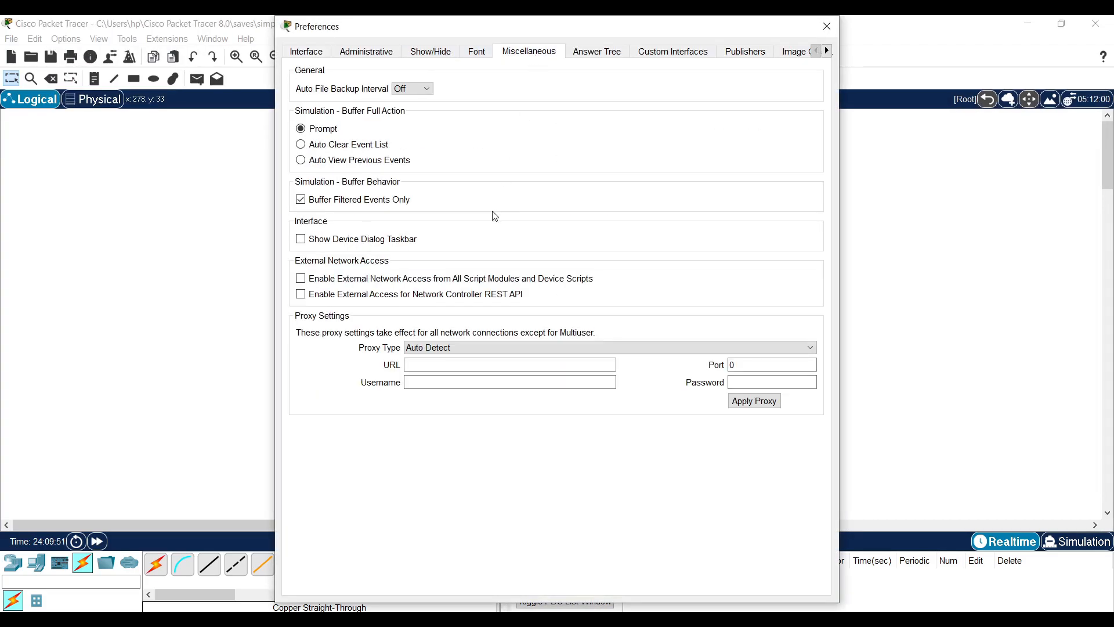
{"action": "left_click", "coordinate": [300, 298]}
{"action": "left_click", "coordinate": [827, 26]}
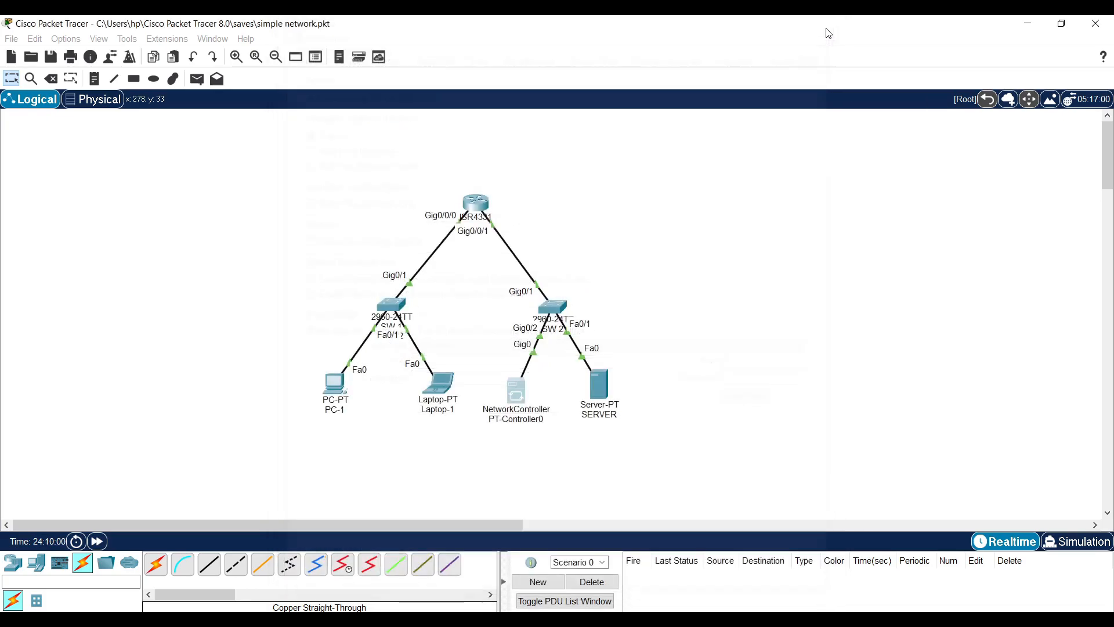
Step: Enable real-world controller access on the network controller, check its HTTP port and server status, and close its window
{"action": "left_click", "coordinate": [517, 394]}
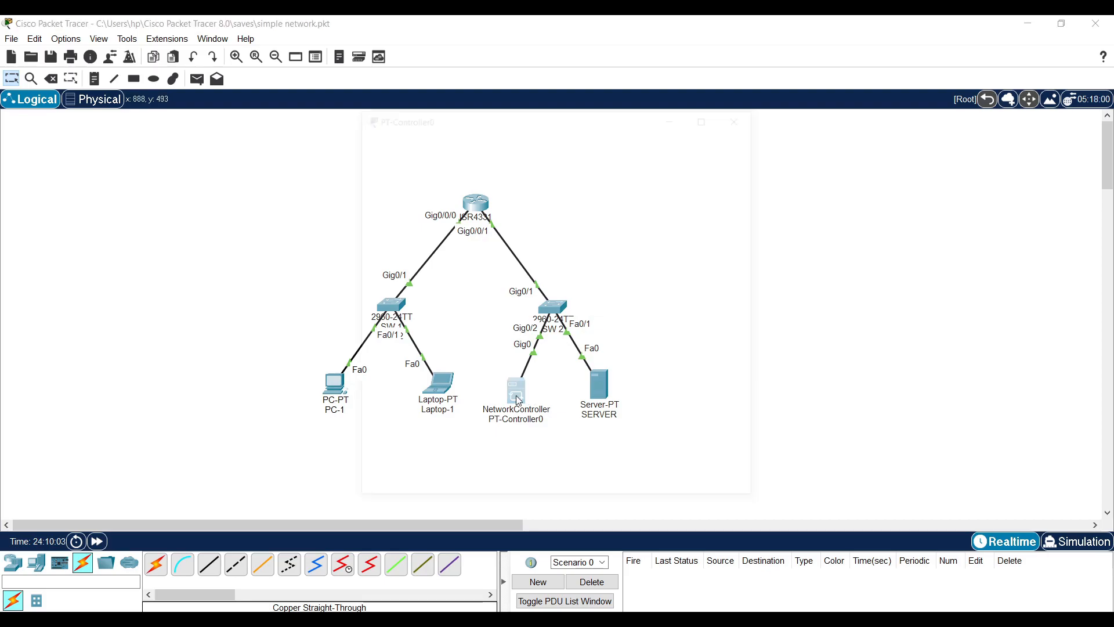
{"action": "left_click", "coordinate": [434, 262]}
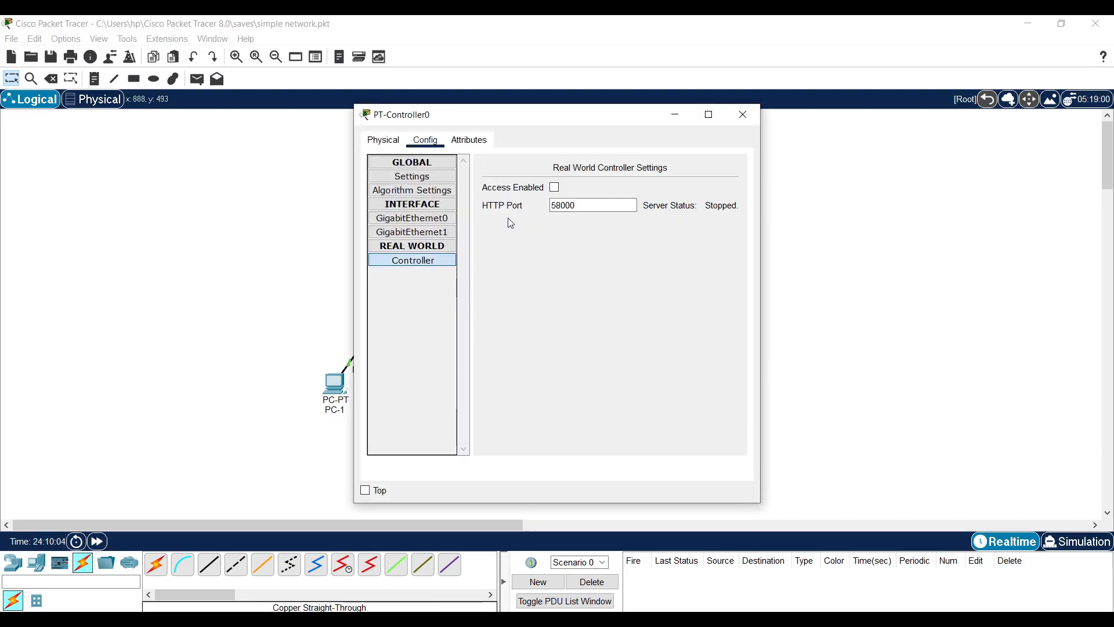
{"action": "left_click", "coordinate": [554, 189]}
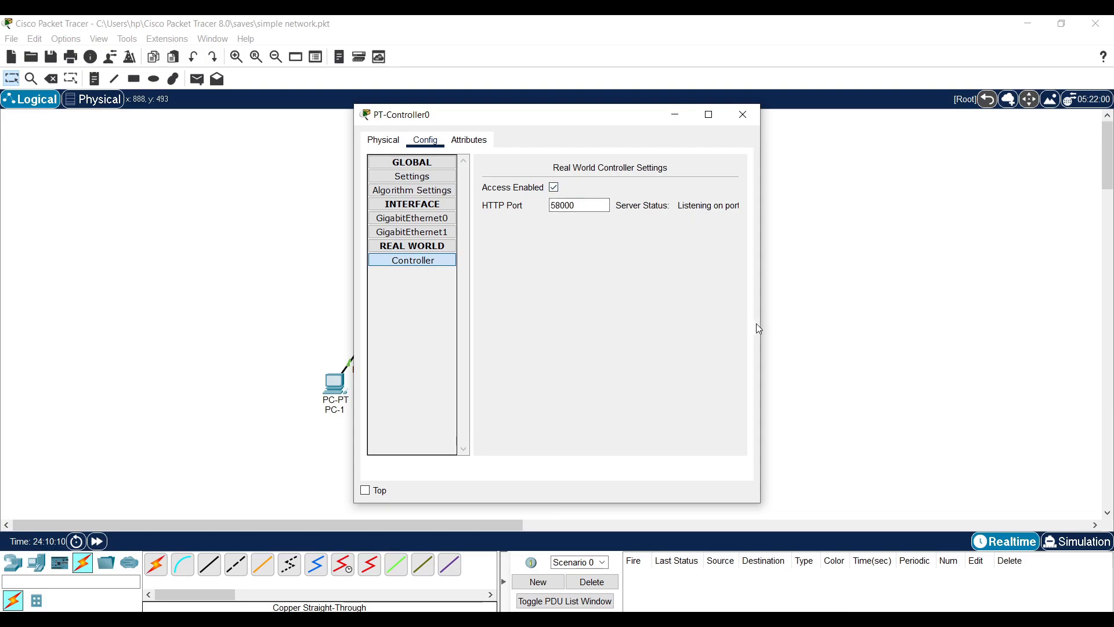
{"action": "left_click_drag", "start_coordinate": [759, 329], "coordinate": [878, 332]}
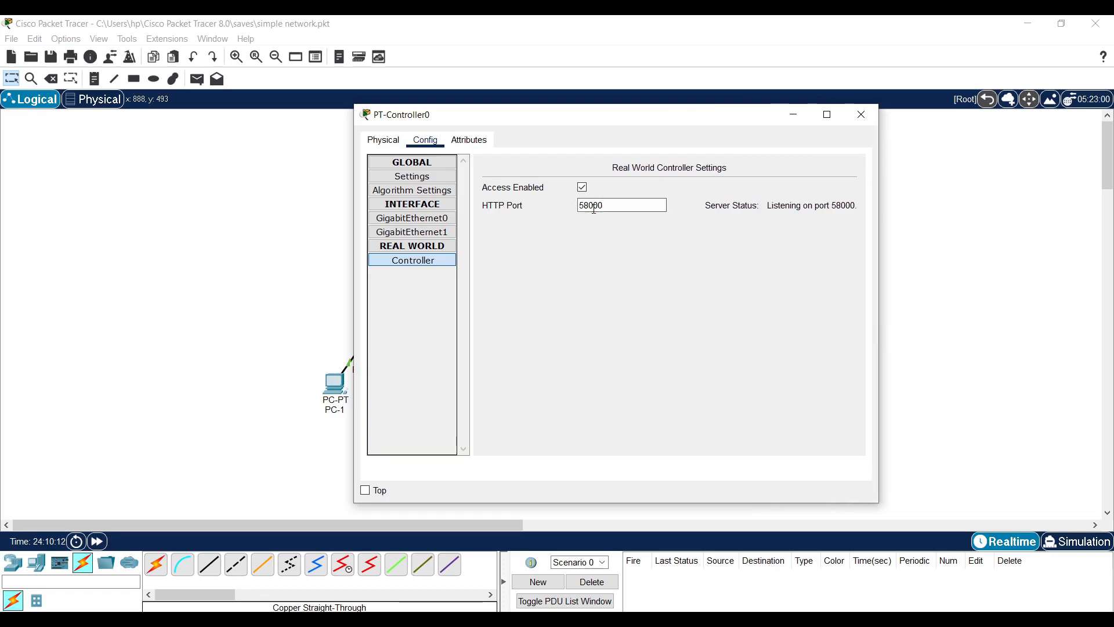
{"action": "double_click", "coordinate": [598, 207]}
{"action": "left_click", "coordinate": [611, 246]}
{"action": "left_click", "coordinate": [863, 113]}
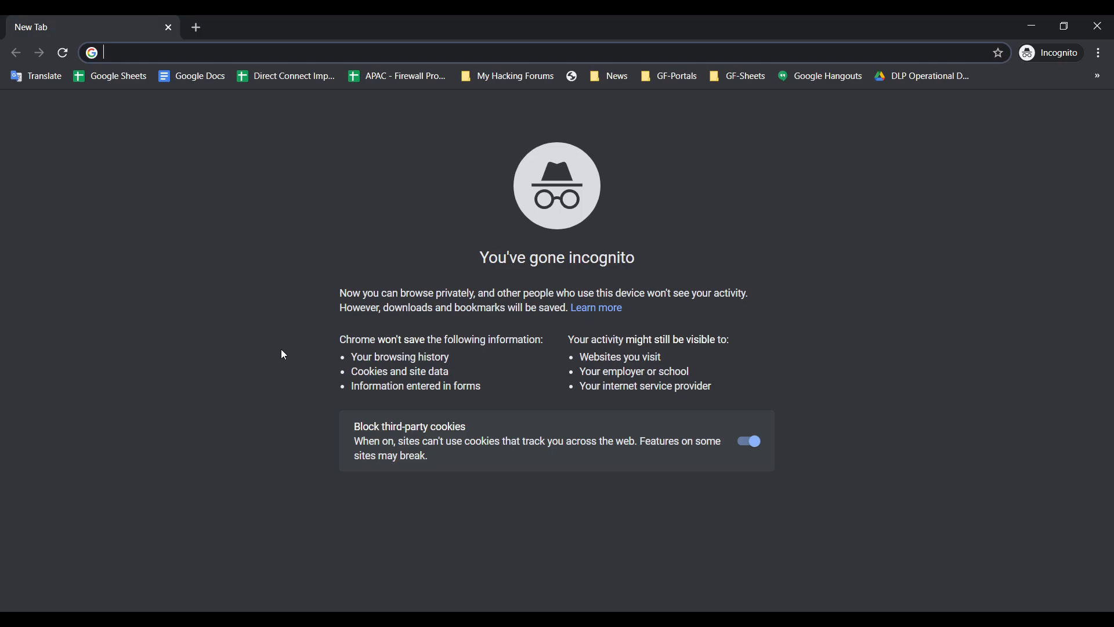
Step: Switch to the incognito Chrome window and open the network controller's web interface at 127.0.0.1:58000
{"action": "type", "text": "127.0.0.1:58000"}
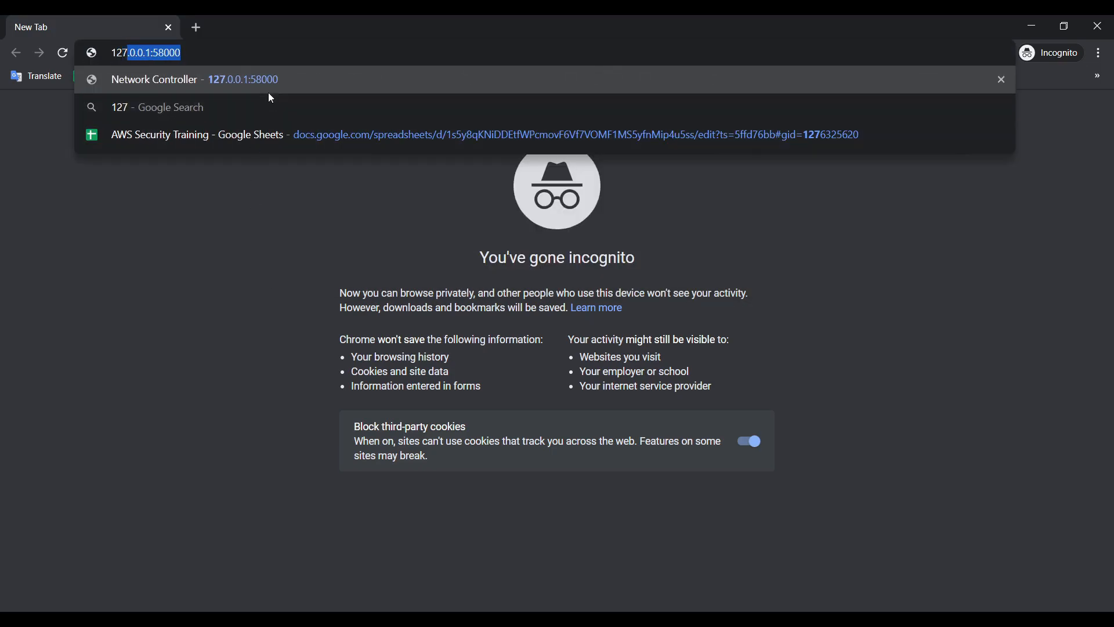
{"action": "key", "text": "Return"}
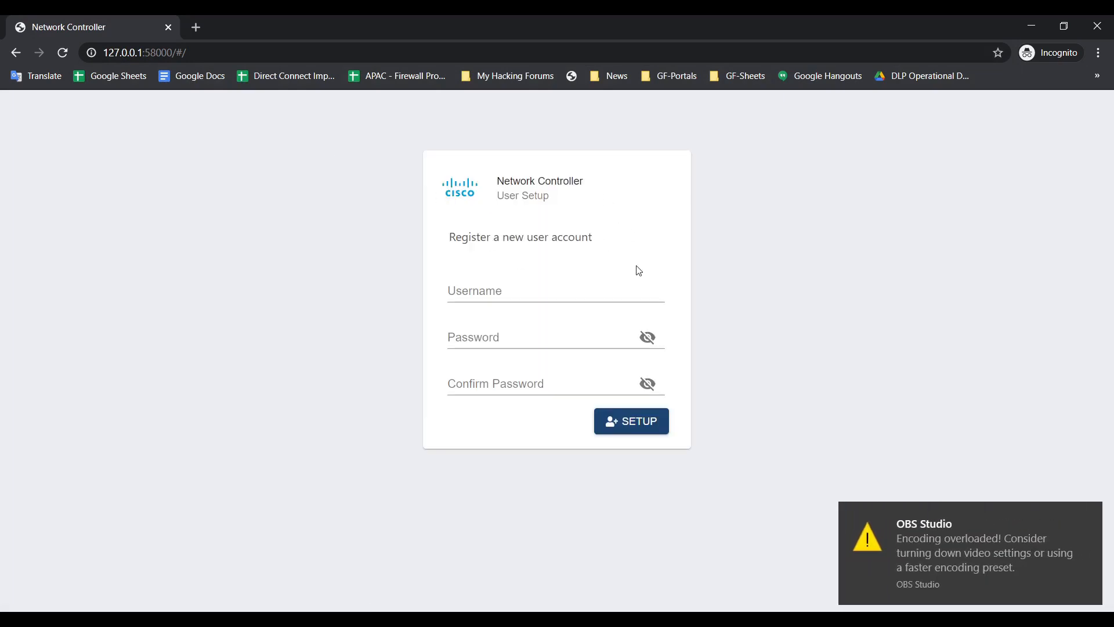
Step: Register a new network controller account with a username and confirmed password, and log in with it
{"action": "left_click", "coordinate": [464, 288]}
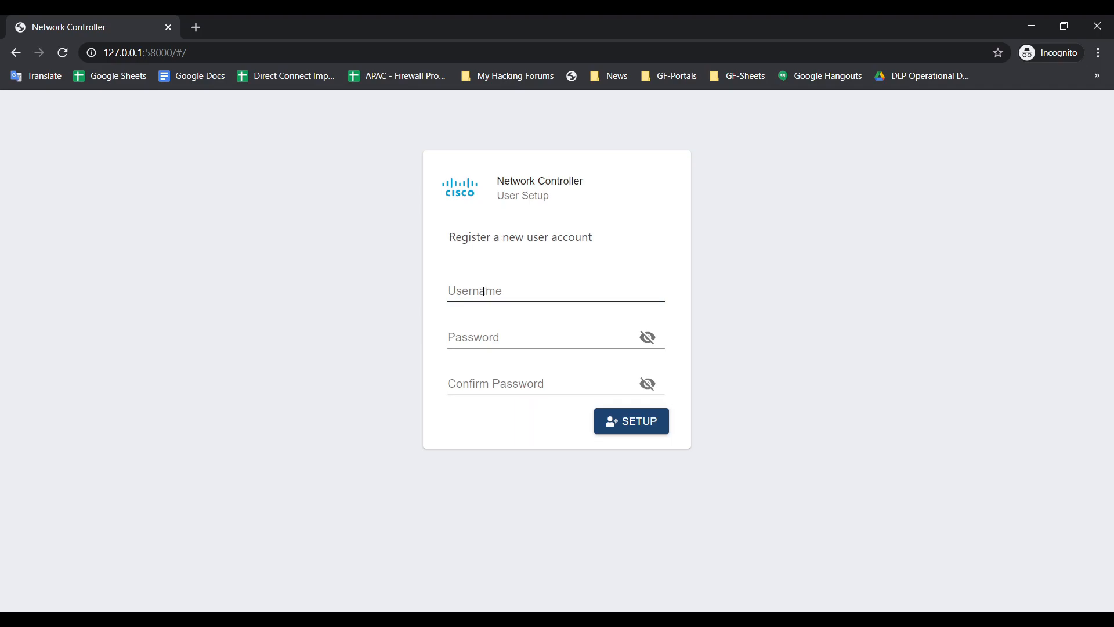
{"action": "left_click", "coordinate": [483, 291]}
{"action": "type", "text": "perumal"}
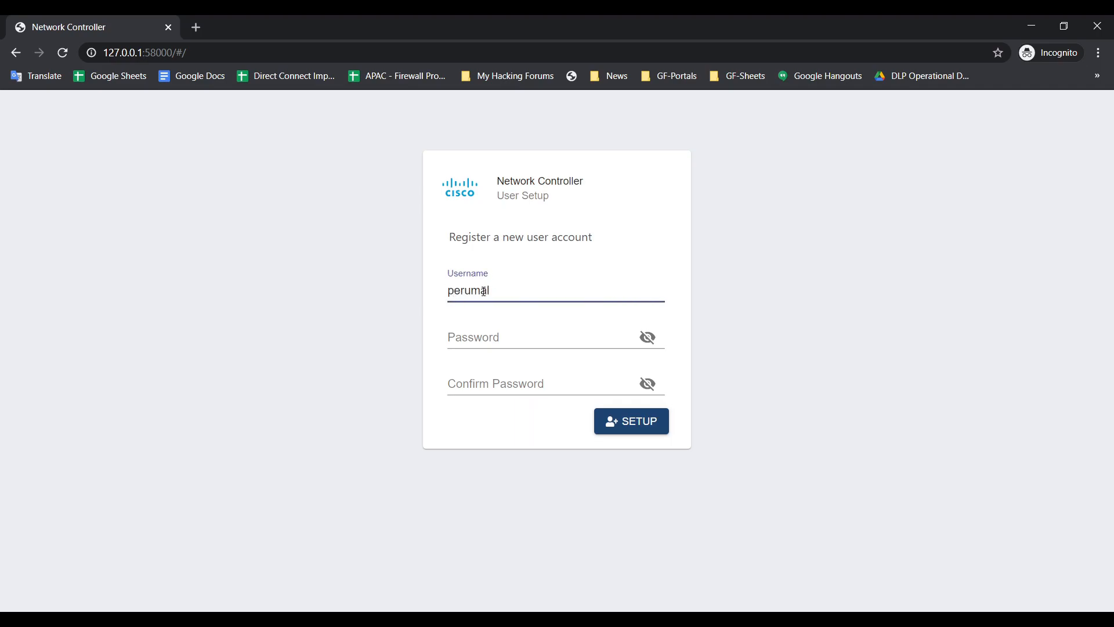
{"action": "left_click", "coordinate": [477, 334]}
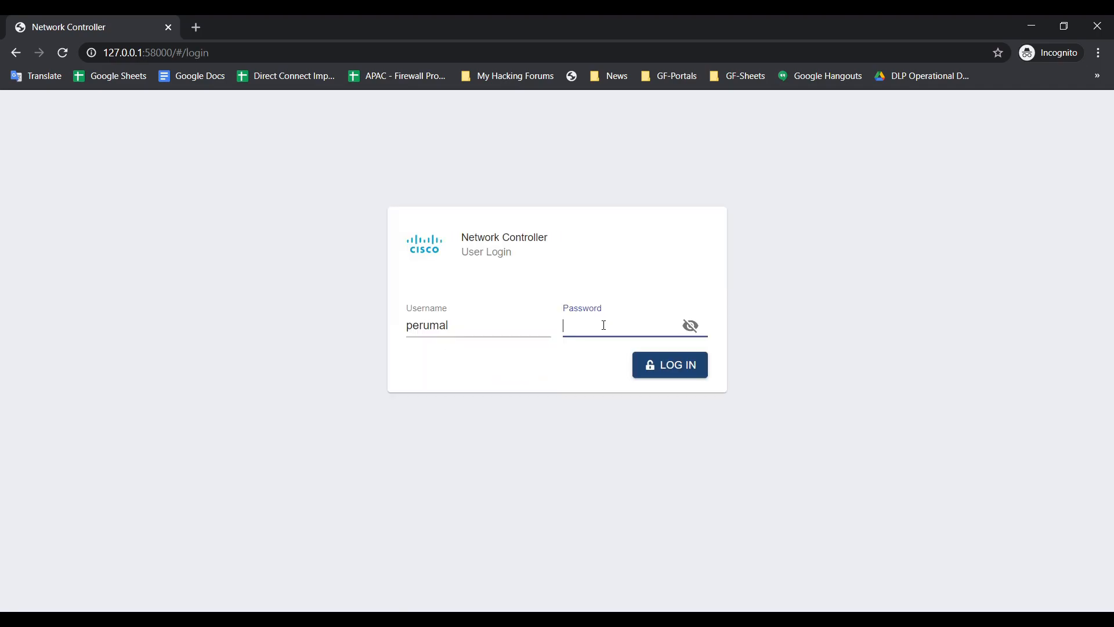
{"action": "left_click", "coordinate": [676, 374]}
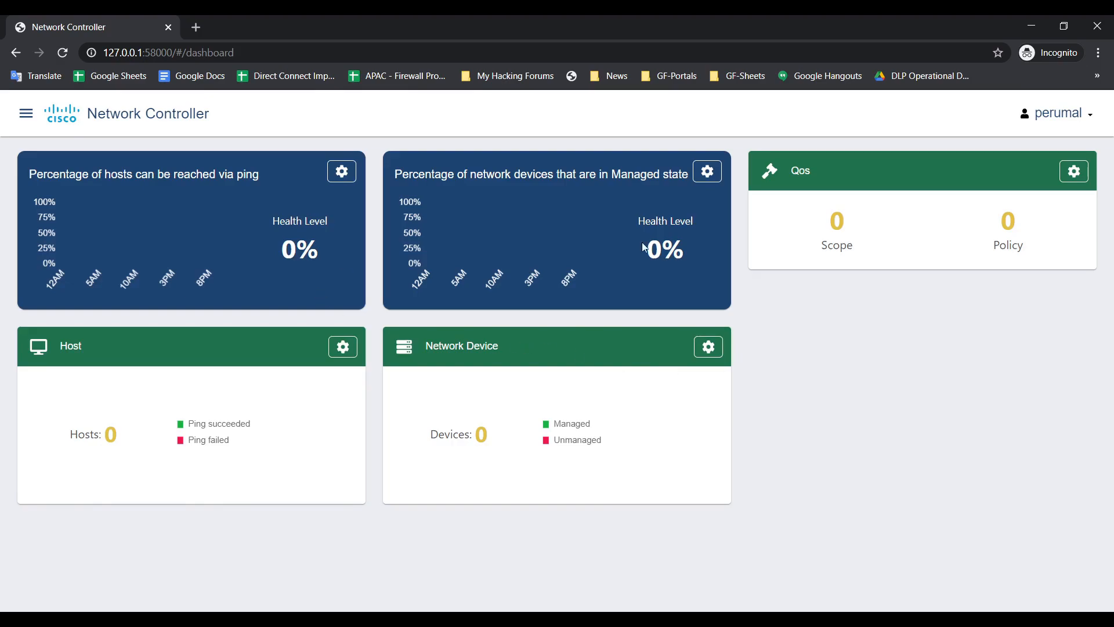
Step: Create a CLI credential with a username and password in the controller's Provisioning section
{"action": "left_click", "coordinate": [26, 116]}
{"action": "left_click", "coordinate": [651, 478]}
{"action": "left_click", "coordinate": [25, 120]}
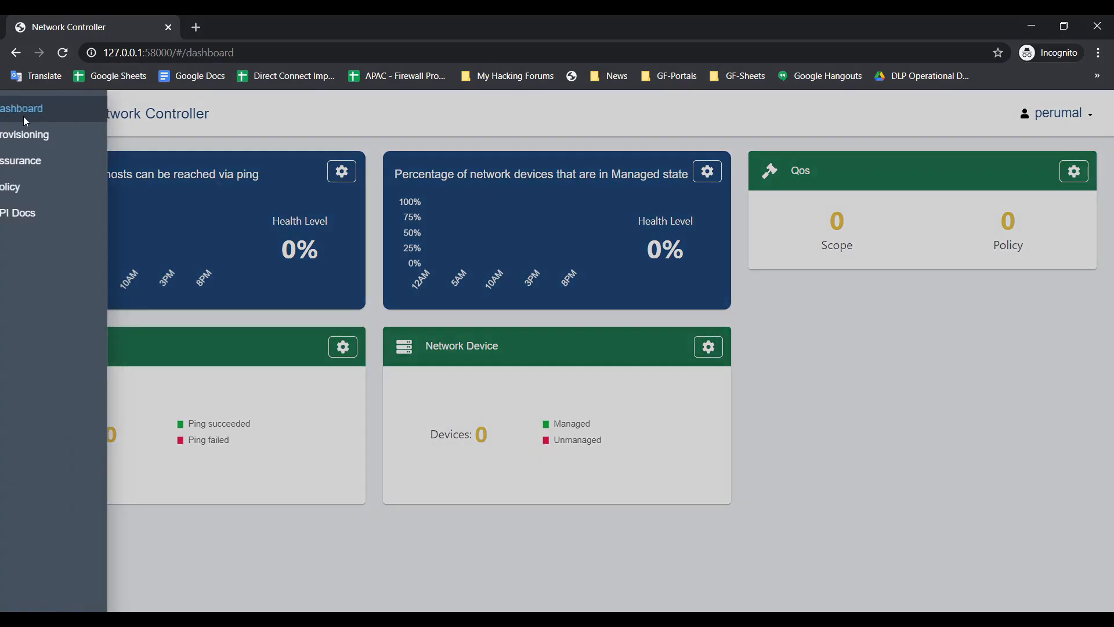
{"action": "left_click", "coordinate": [63, 136]}
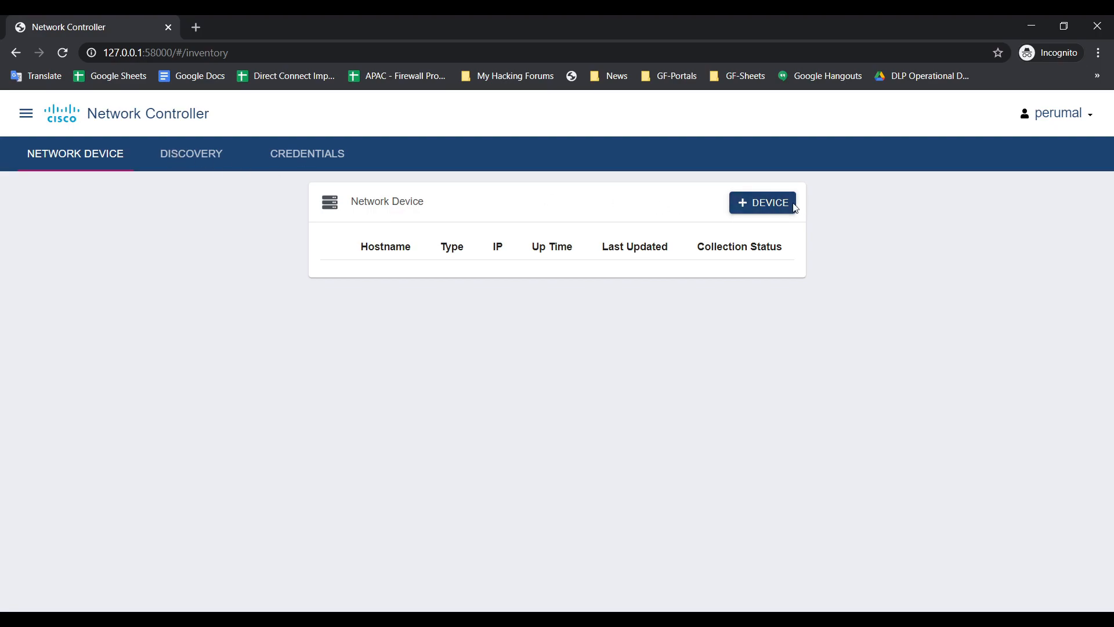
{"action": "left_click", "coordinate": [312, 160]}
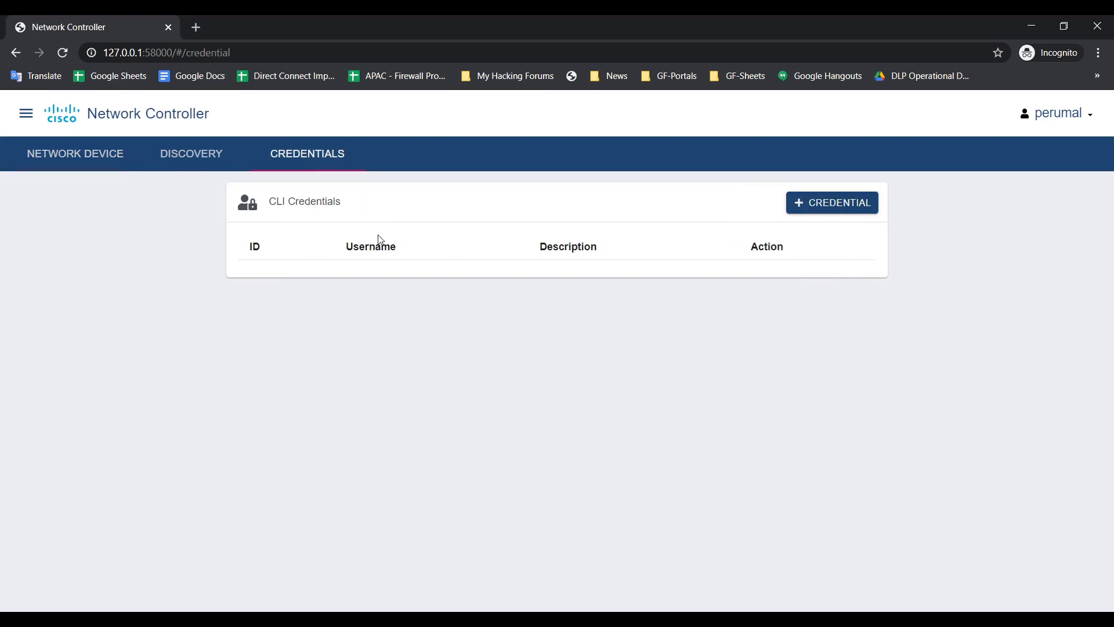
{"action": "left_click", "coordinate": [833, 212]}
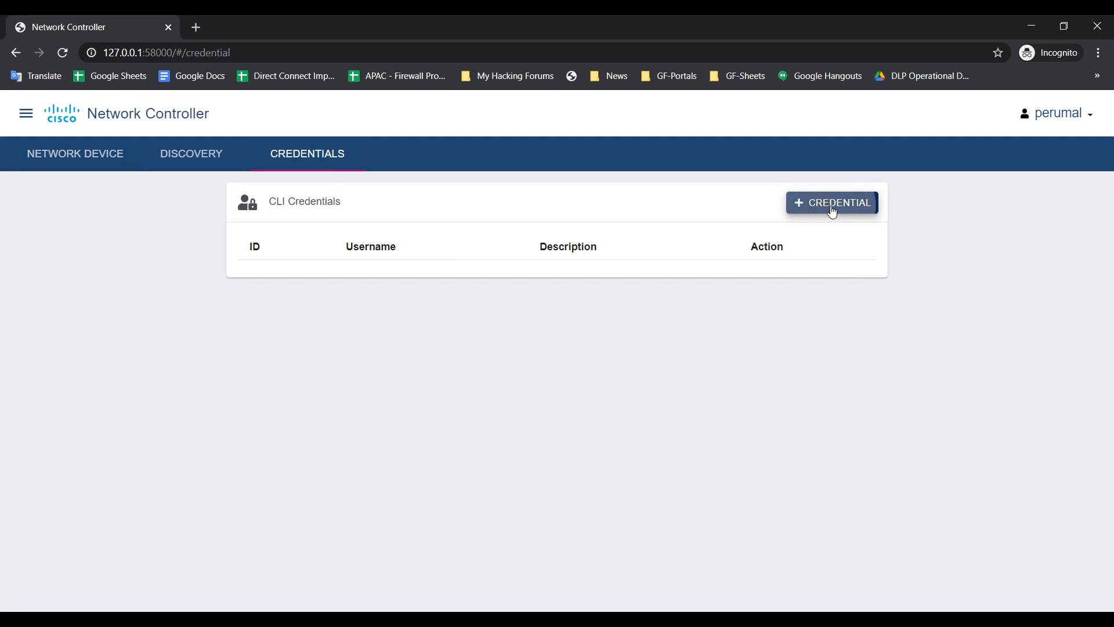
Step: Add a CDP discovery named Router for IP address 10.1.1.1, using the stored CLI credential
{"action": "left_click", "coordinate": [182, 153]}
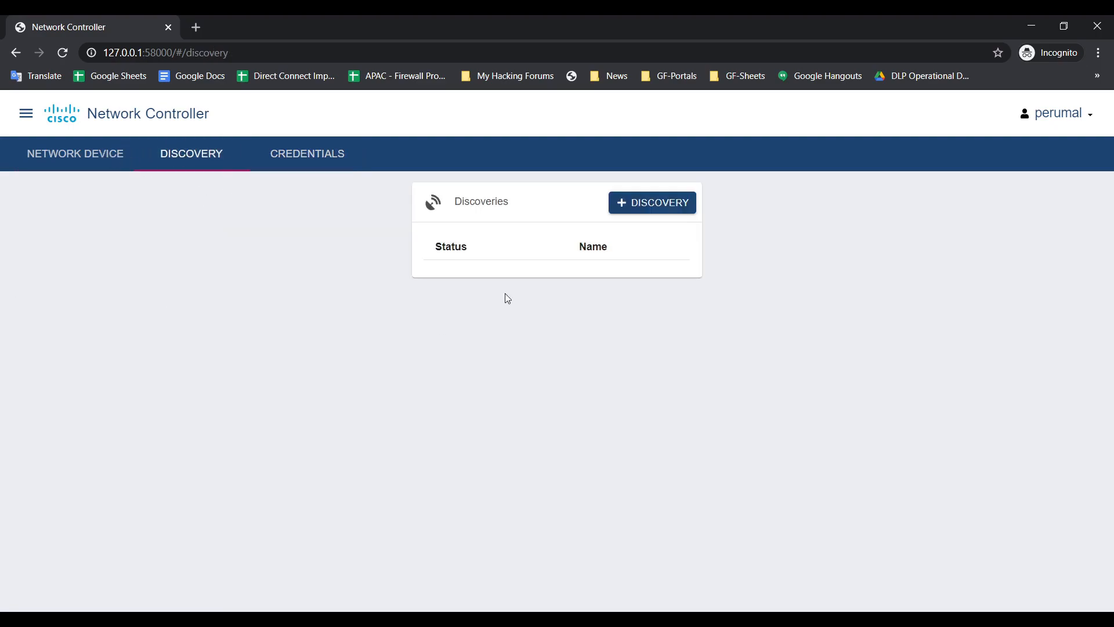
{"action": "left_click", "coordinate": [643, 211]}
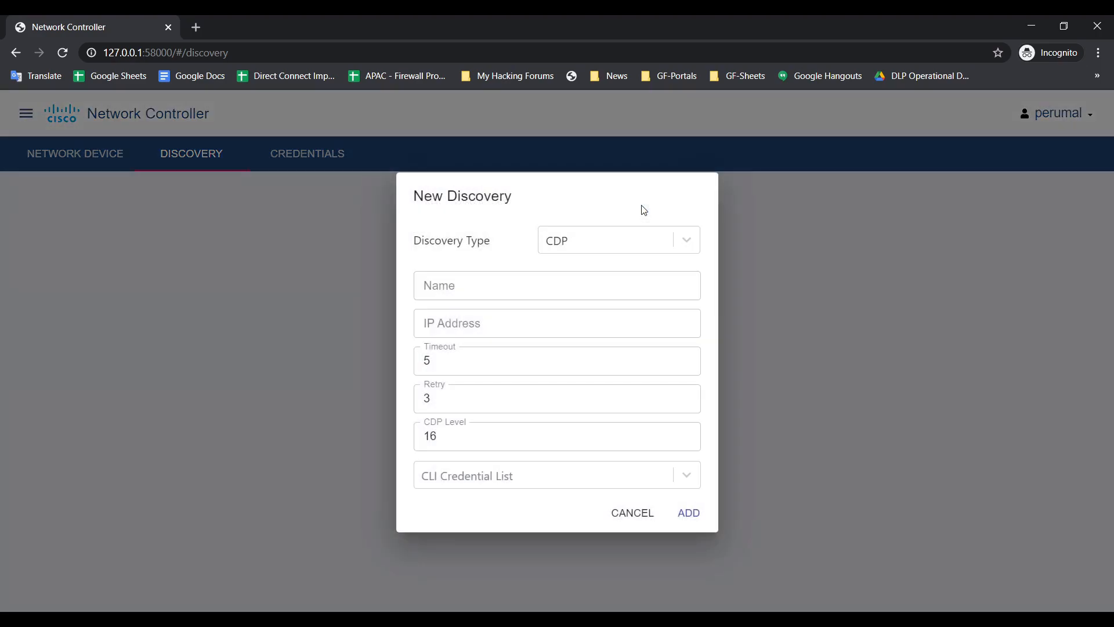
{"action": "left_click", "coordinate": [661, 253]}
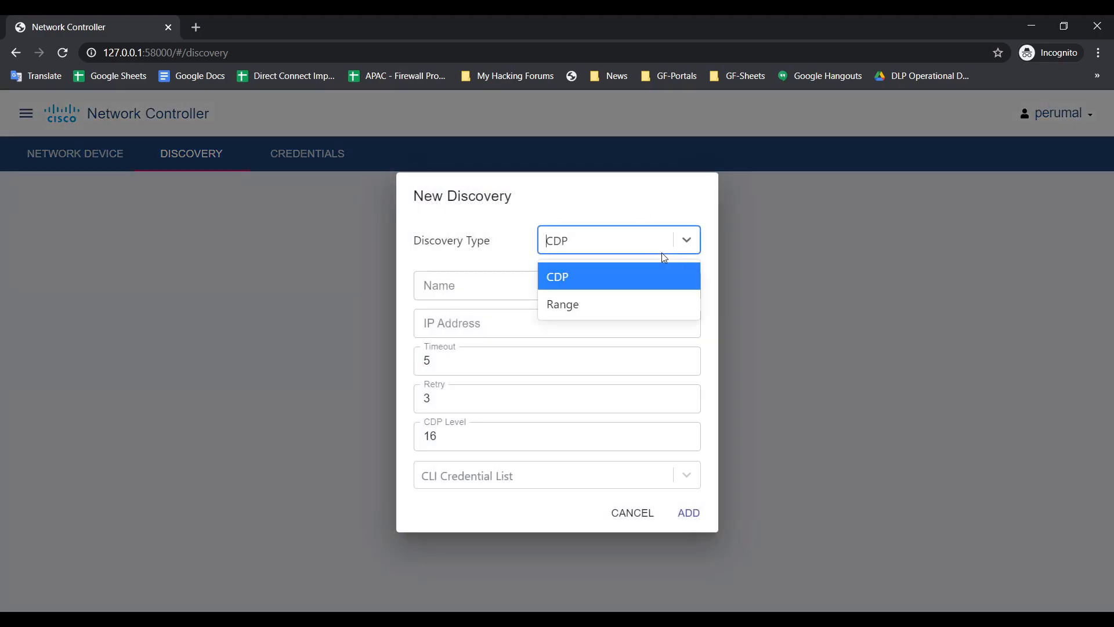
{"action": "left_click", "coordinate": [662, 253]}
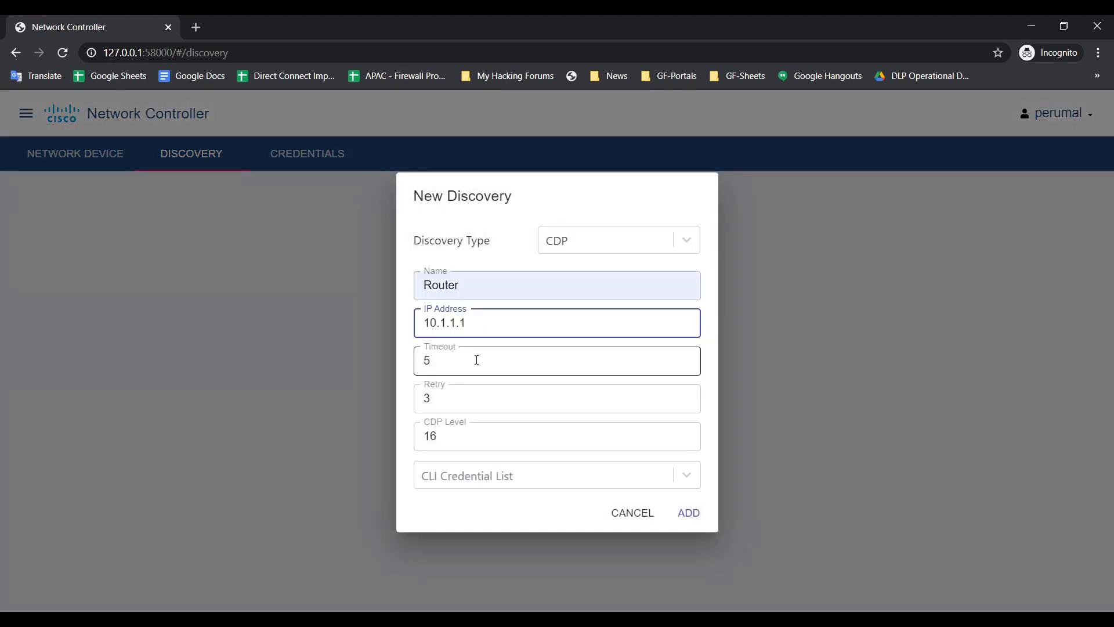
{"action": "left_click", "coordinate": [559, 475]}
{"action": "left_click", "coordinate": [446, 444]}
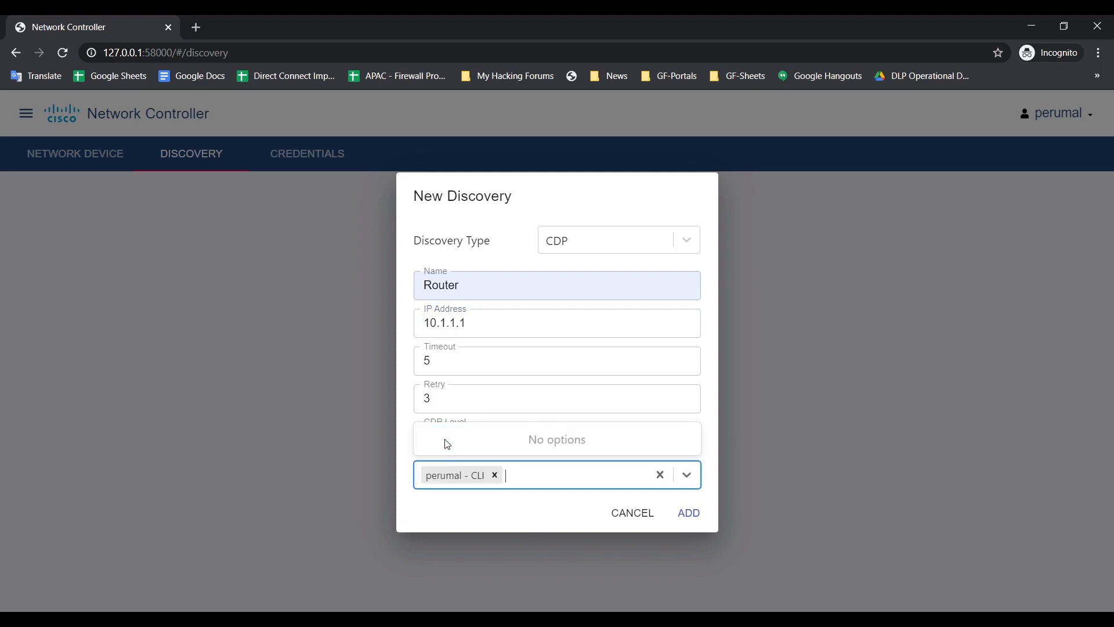
{"action": "left_click", "coordinate": [701, 519]}
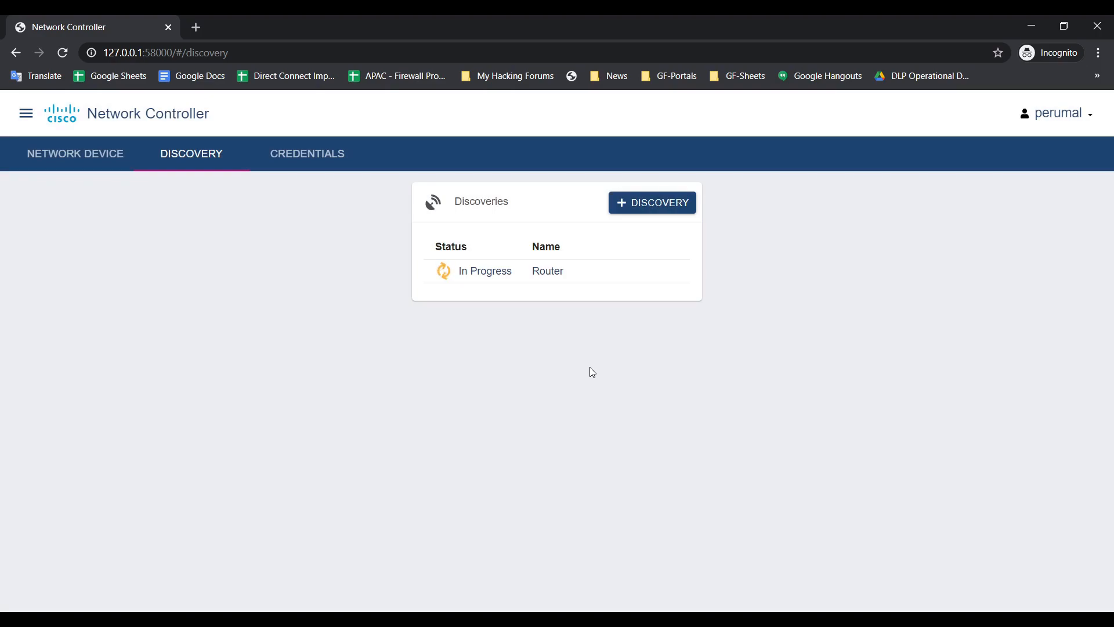
Step: Add a Range discovery named NW-1 with start IP address 10.1.1.1, using the stored CLI credential
{"action": "left_click", "coordinate": [652, 209]}
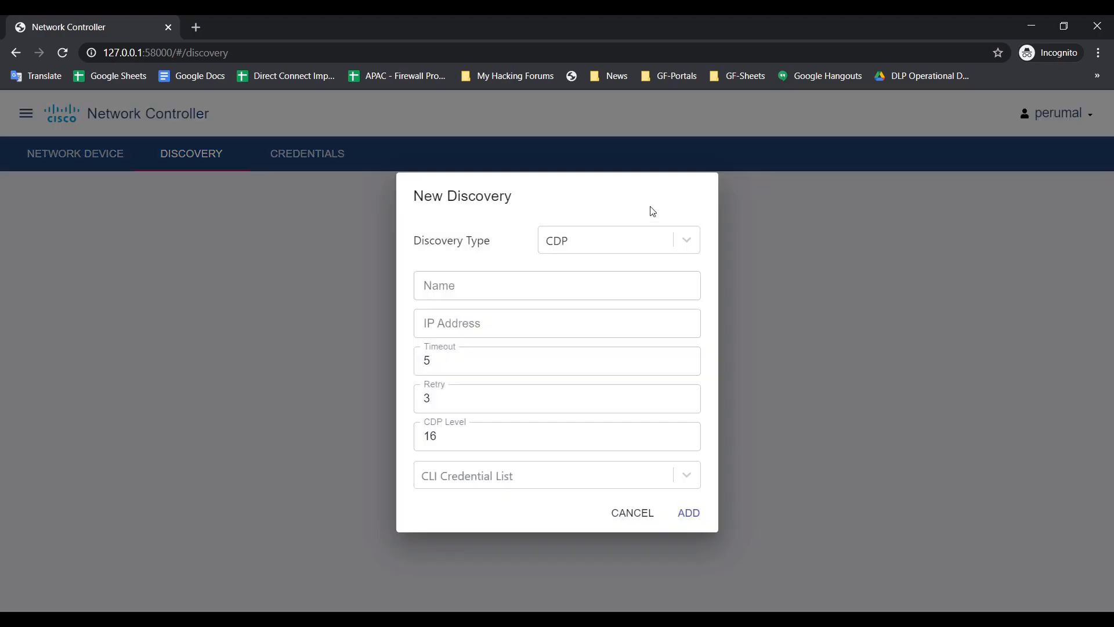
{"action": "left_click", "coordinate": [475, 281]}
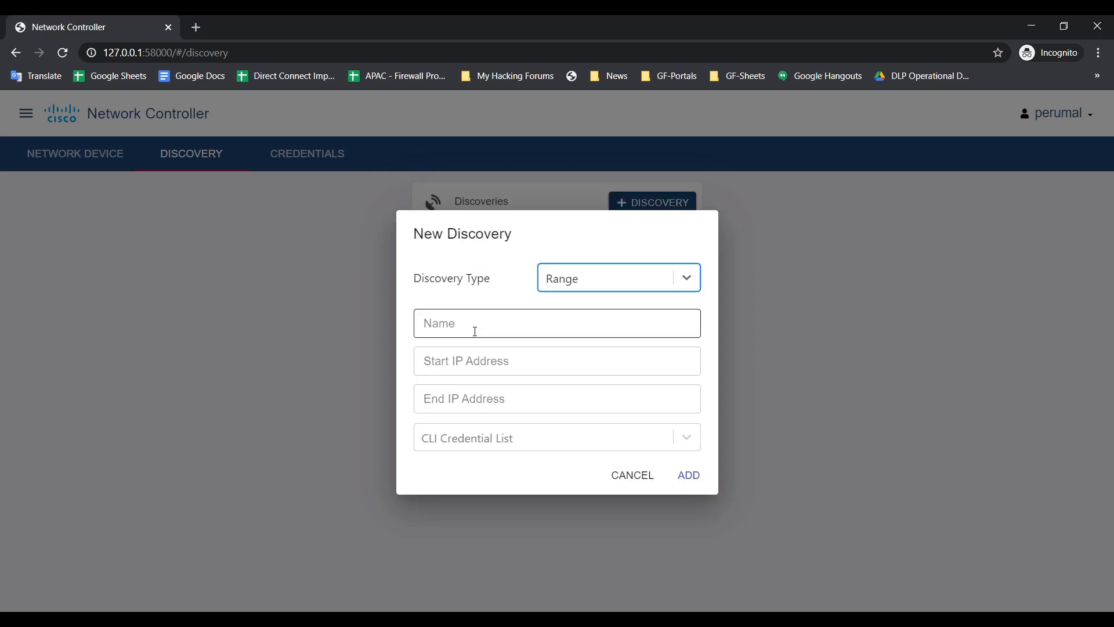
{"action": "left_click", "coordinate": [476, 332]}
{"action": "type", "text": "NW-1"}
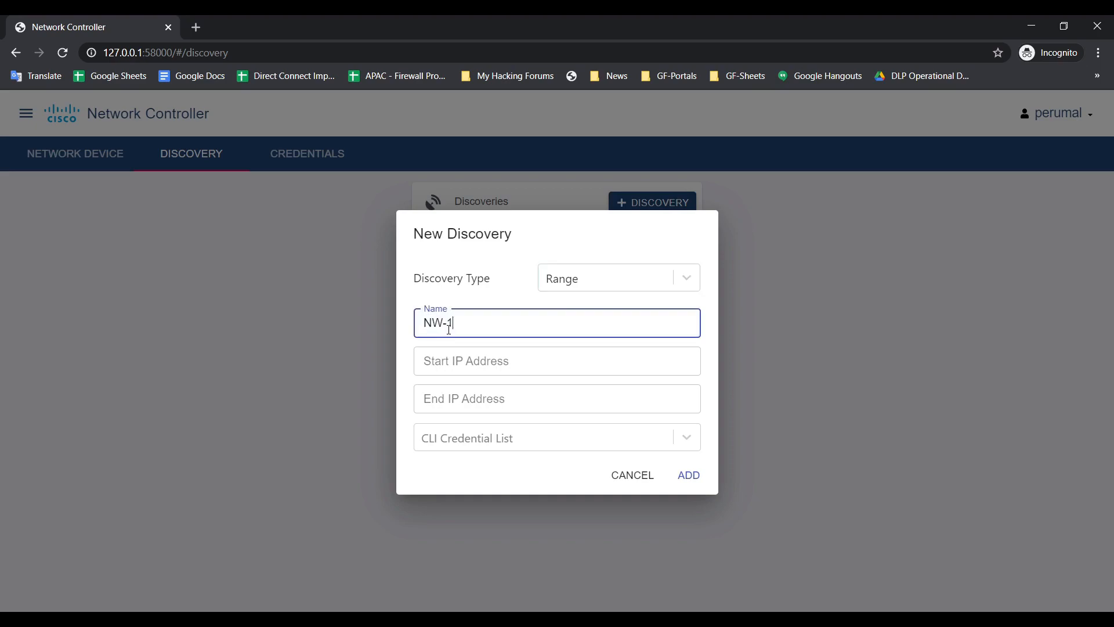
{"action": "left_click", "coordinate": [460, 356]}
{"action": "type", "text": "10.1.1."}
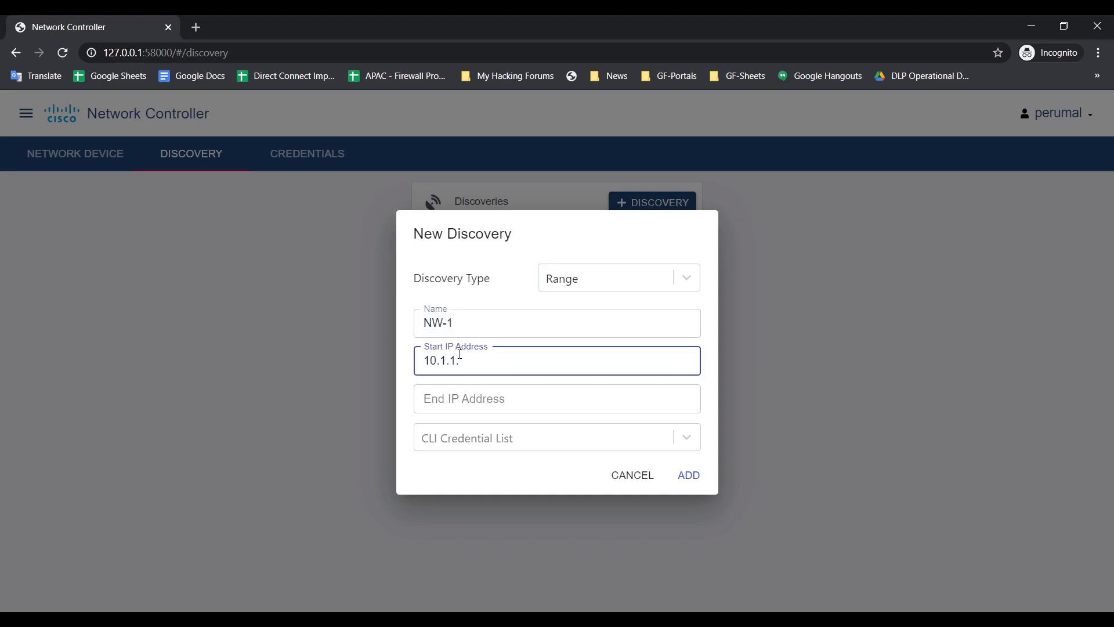
{"action": "type", "text": "1"}
{"action": "left_click", "coordinate": [485, 440]}
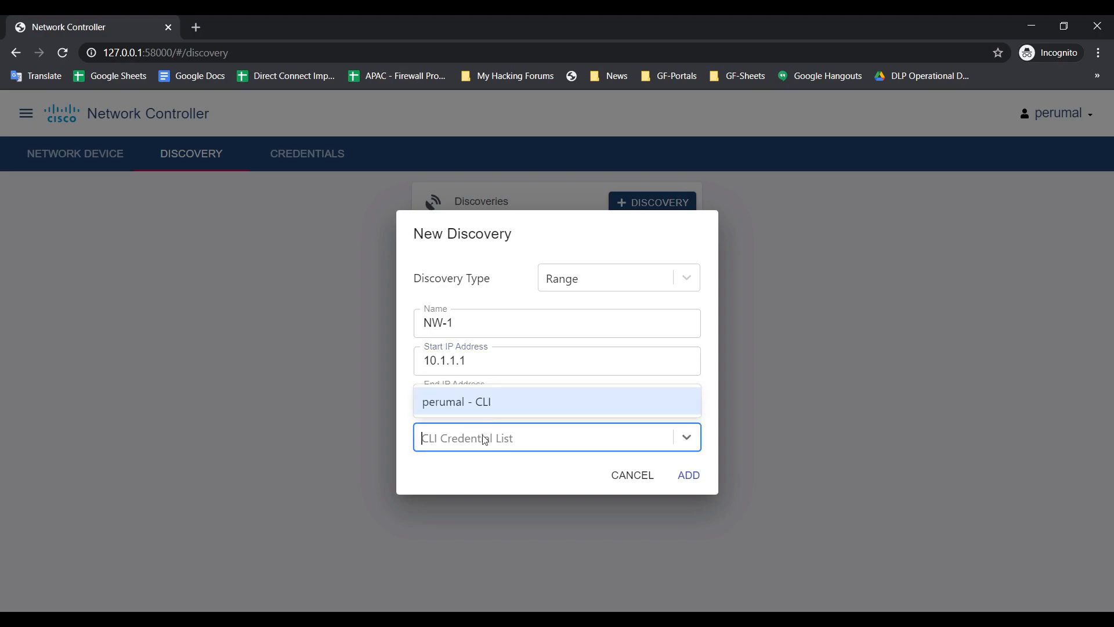
{"action": "key", "text": "Return"}
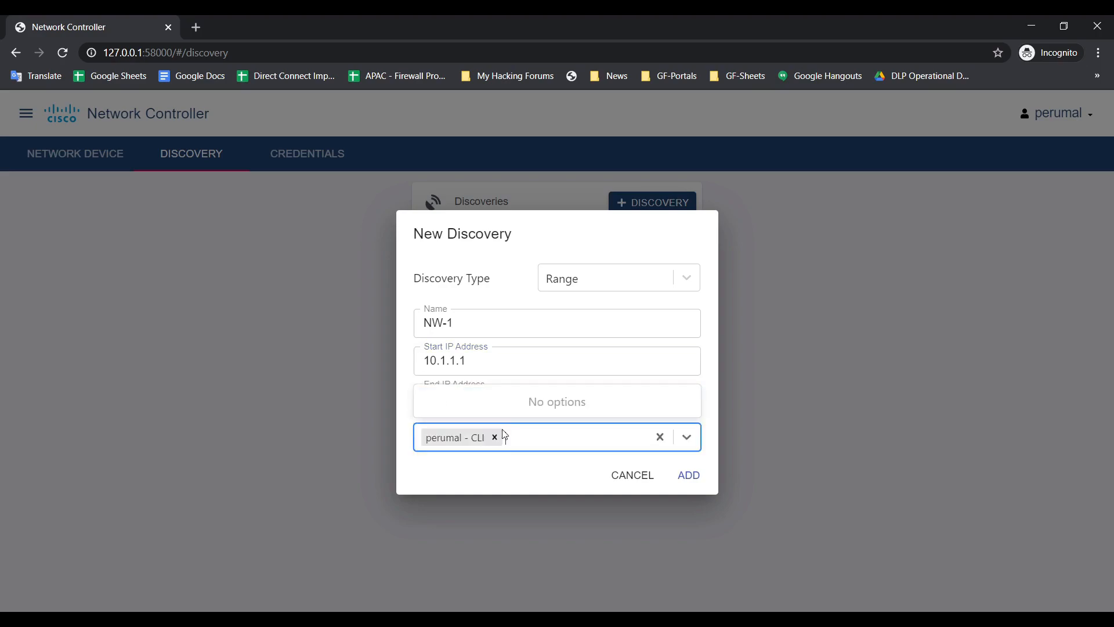
{"action": "left_click", "coordinate": [690, 477]}
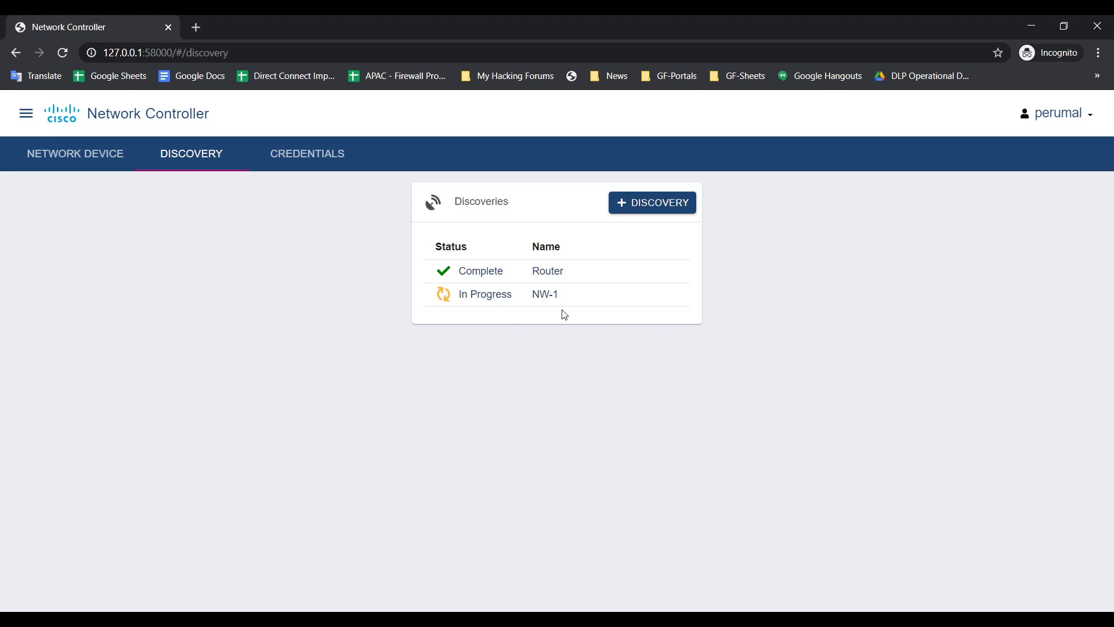
Step: Add a second Range discovery named NW2 with start IP address 10.2.2.1, using the stored CLI credential
{"action": "left_click", "coordinate": [651, 209]}
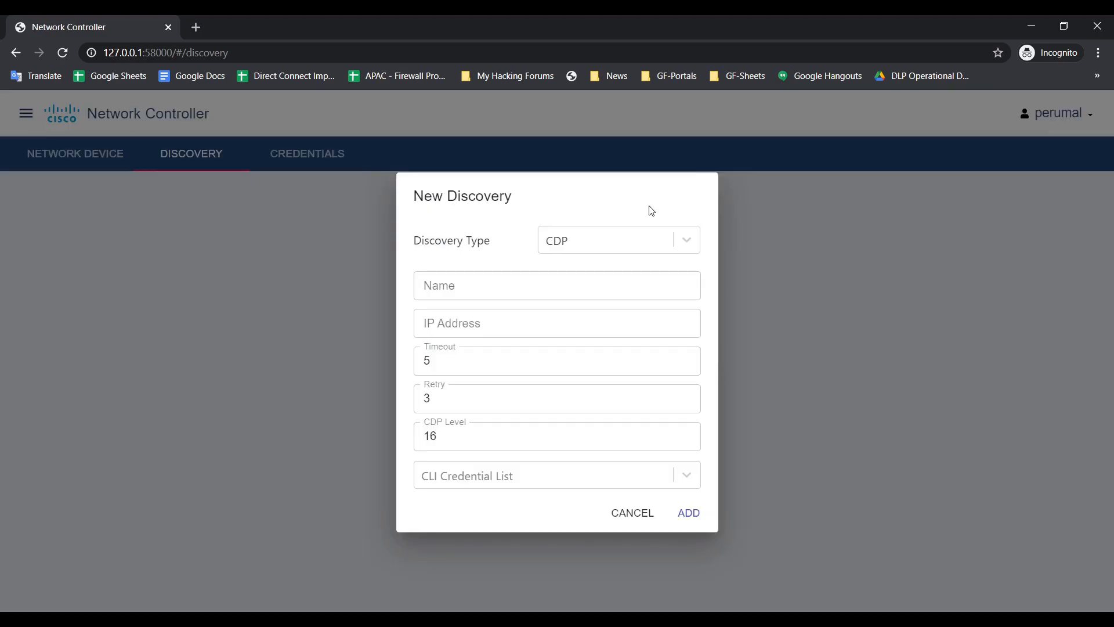
{"action": "left_click", "coordinate": [618, 238]}
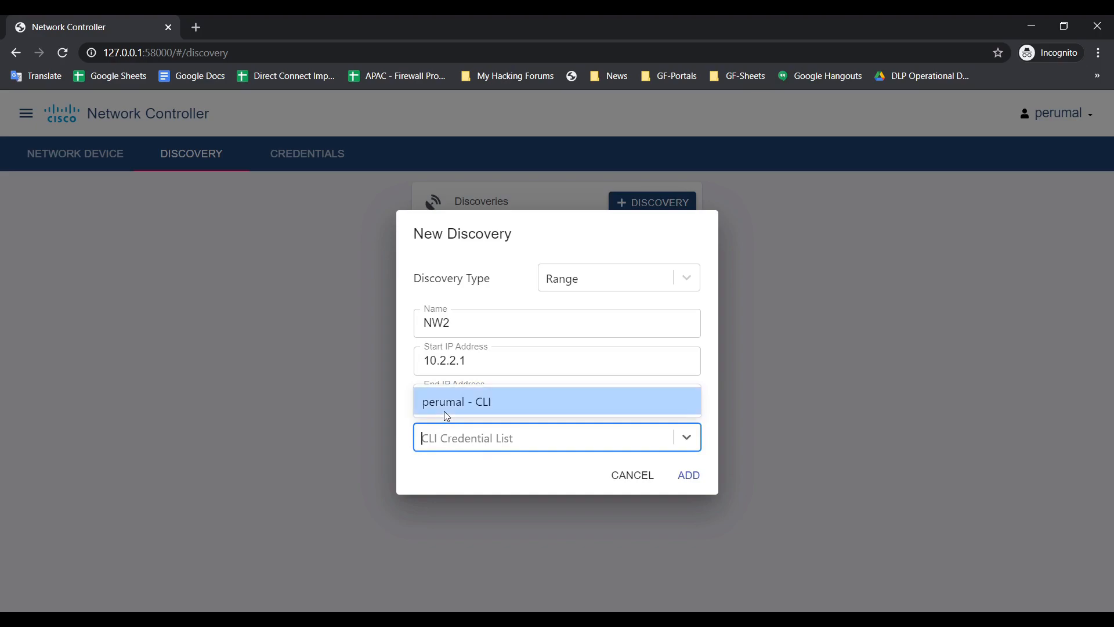
{"action": "left_click", "coordinate": [444, 408]}
{"action": "left_click", "coordinate": [690, 476]}
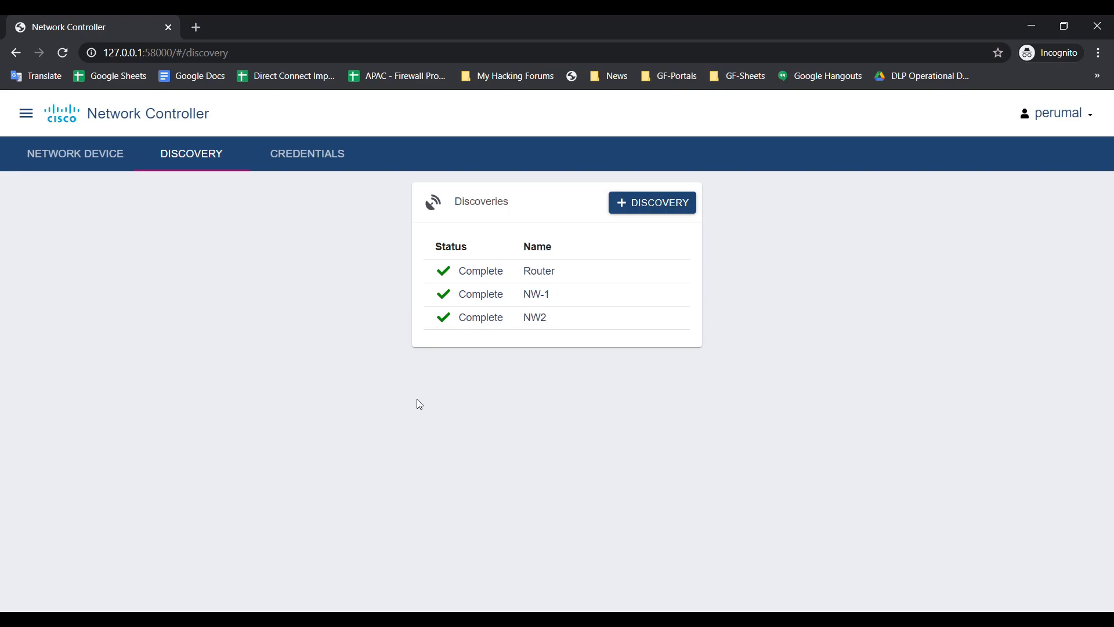
Step: Examine the controller's network device inventory and its dashboard
{"action": "left_click", "coordinate": [78, 155]}
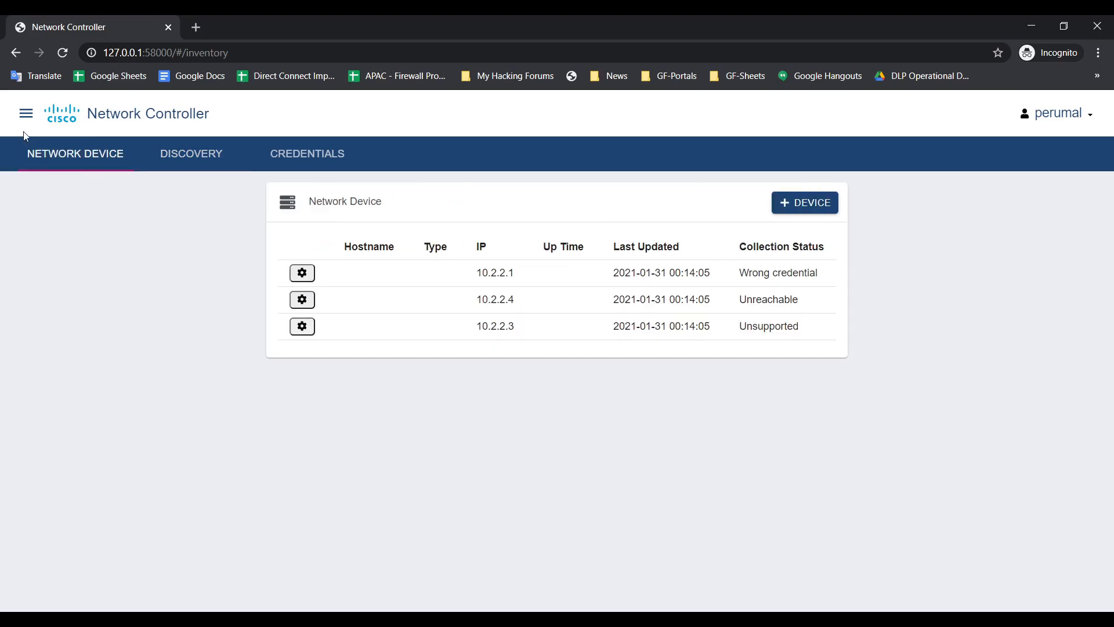
{"action": "left_click", "coordinate": [25, 115]}
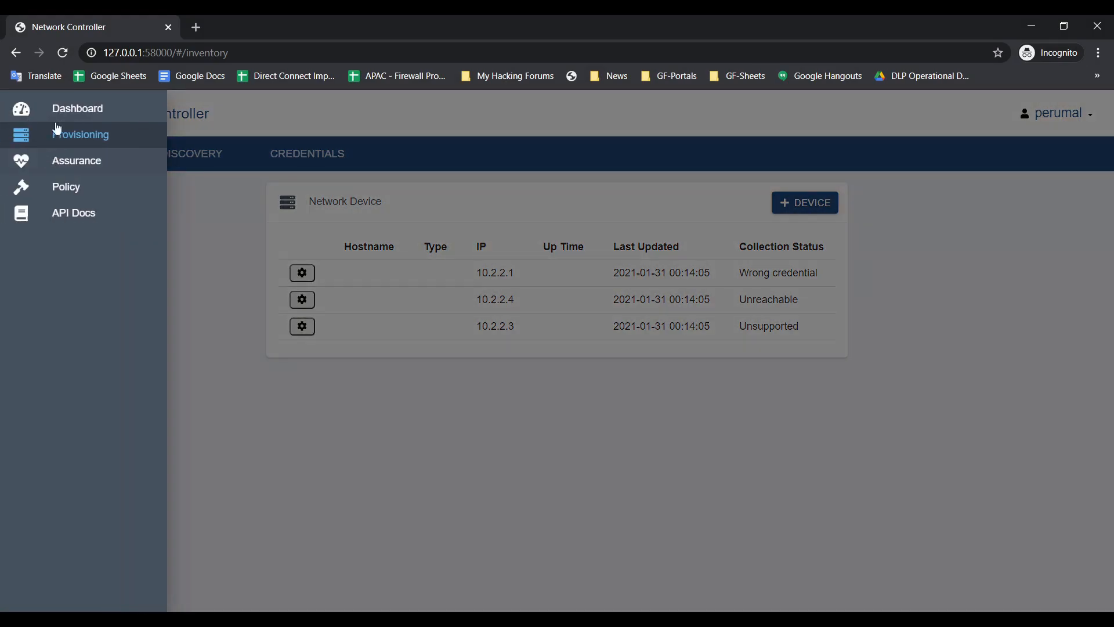
{"action": "left_click", "coordinate": [56, 109]}
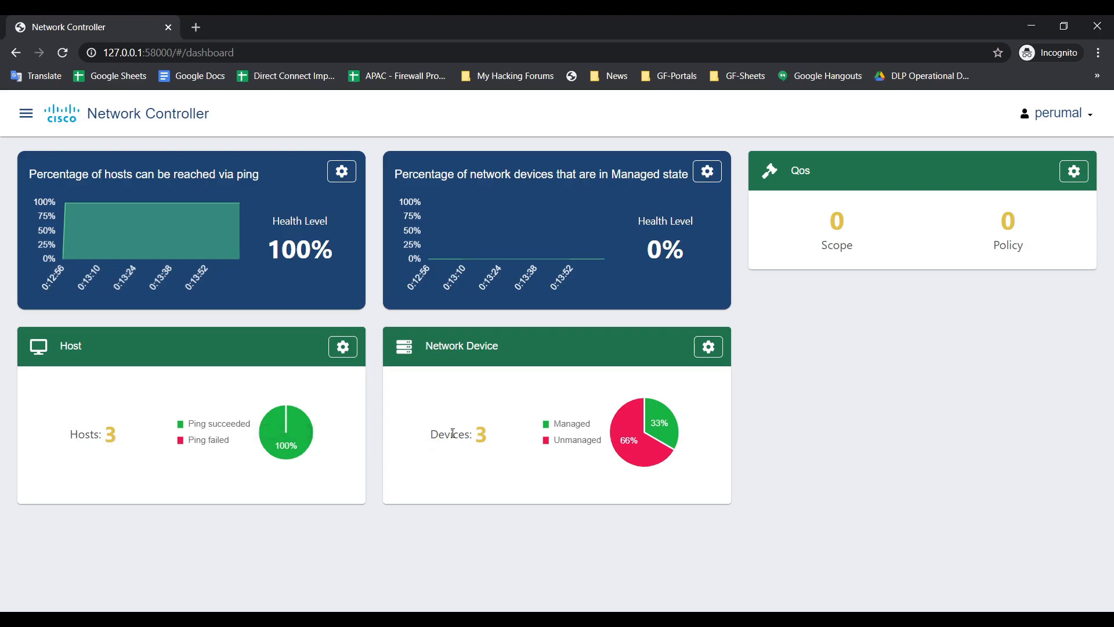
Step: Examine the controller's host list, topology and assurance health pages
{"action": "left_click", "coordinate": [480, 434]}
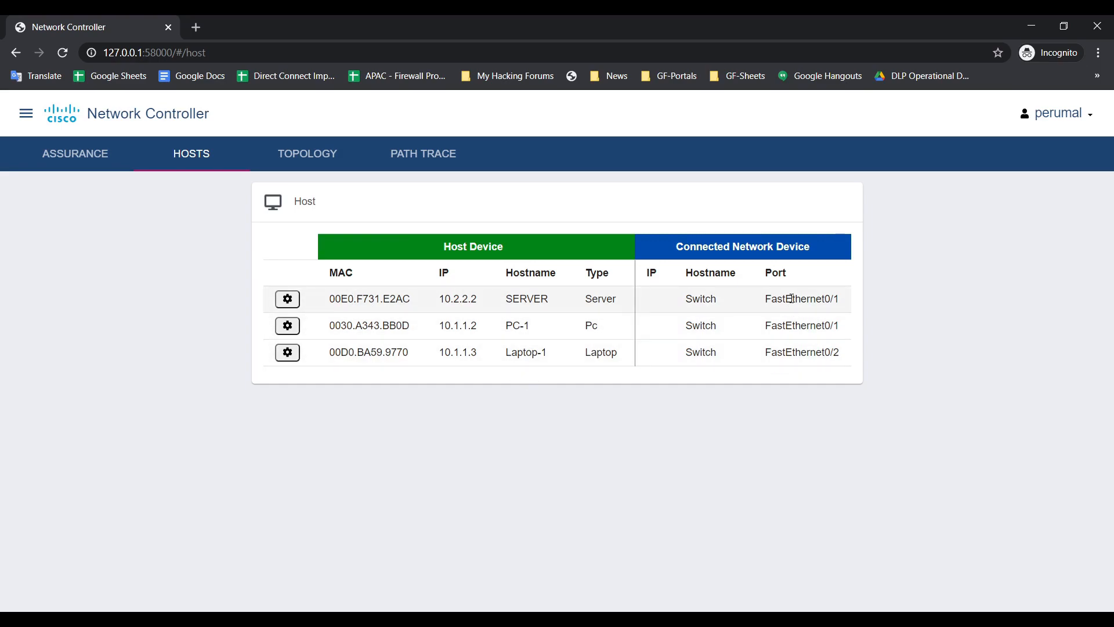
{"action": "left_click", "coordinate": [309, 167]}
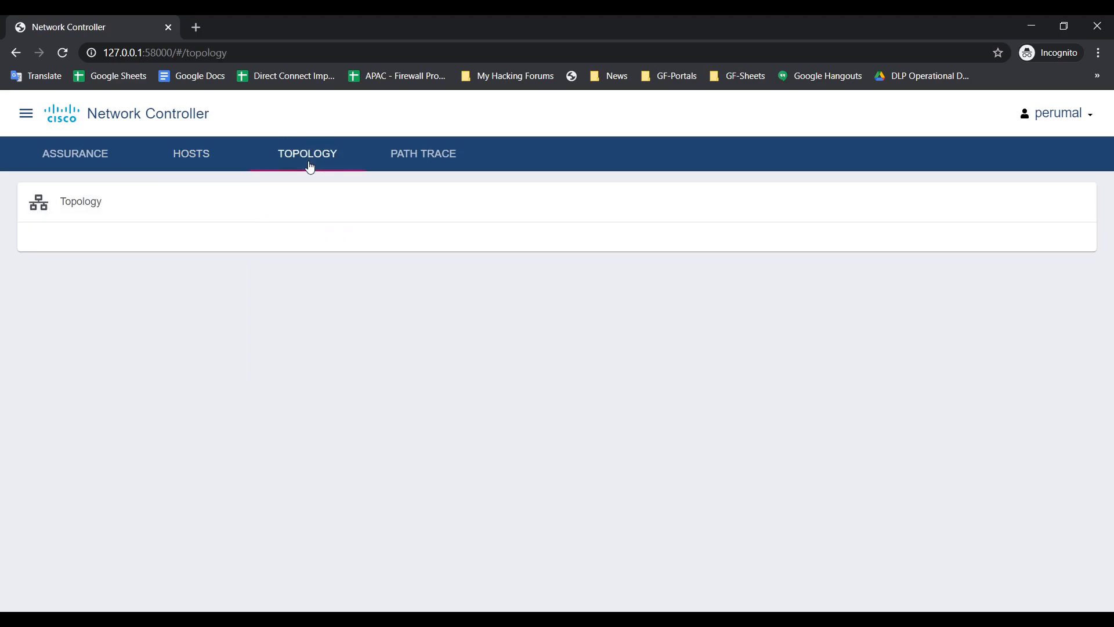
{"action": "left_click", "coordinate": [70, 156]}
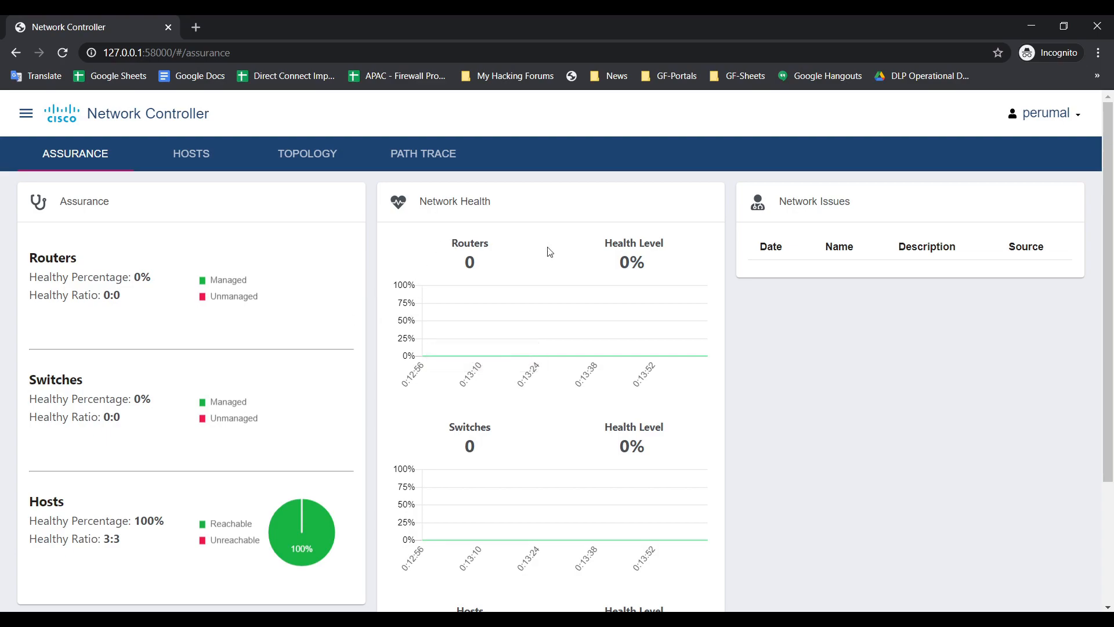
Step: Create a path trace from source 10.1.1.2 to destination 10.2.2.2
{"action": "left_click", "coordinate": [429, 160]}
{"action": "left_click", "coordinate": [657, 209]}
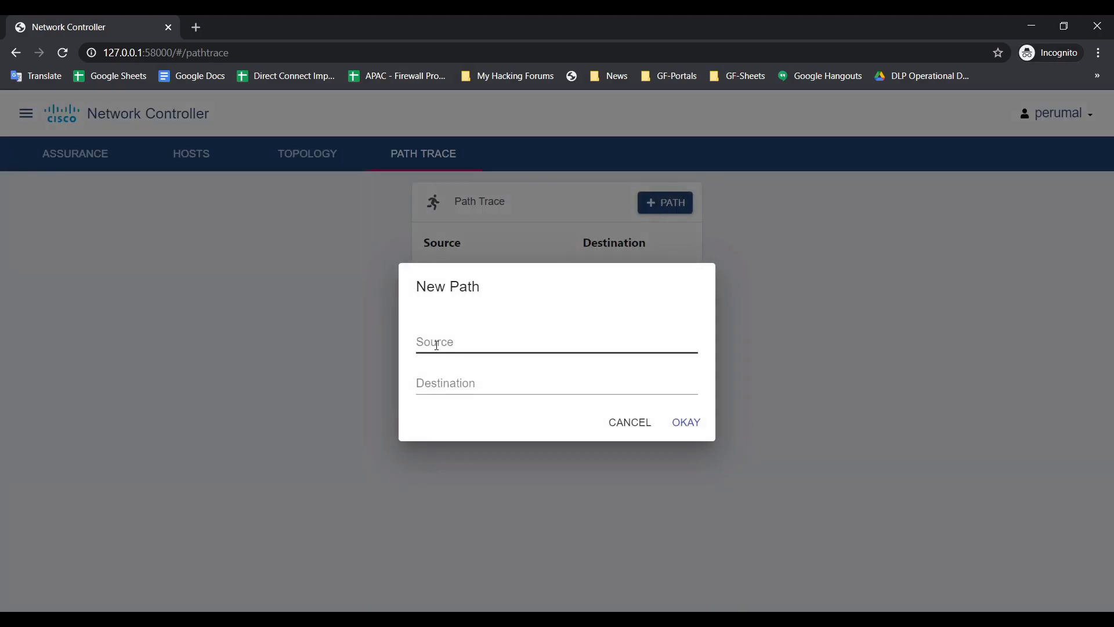
{"action": "left_click", "coordinate": [437, 345]}
{"action": "type", "text": "10.1.1.2"}
{"action": "key", "text": "Tab"}
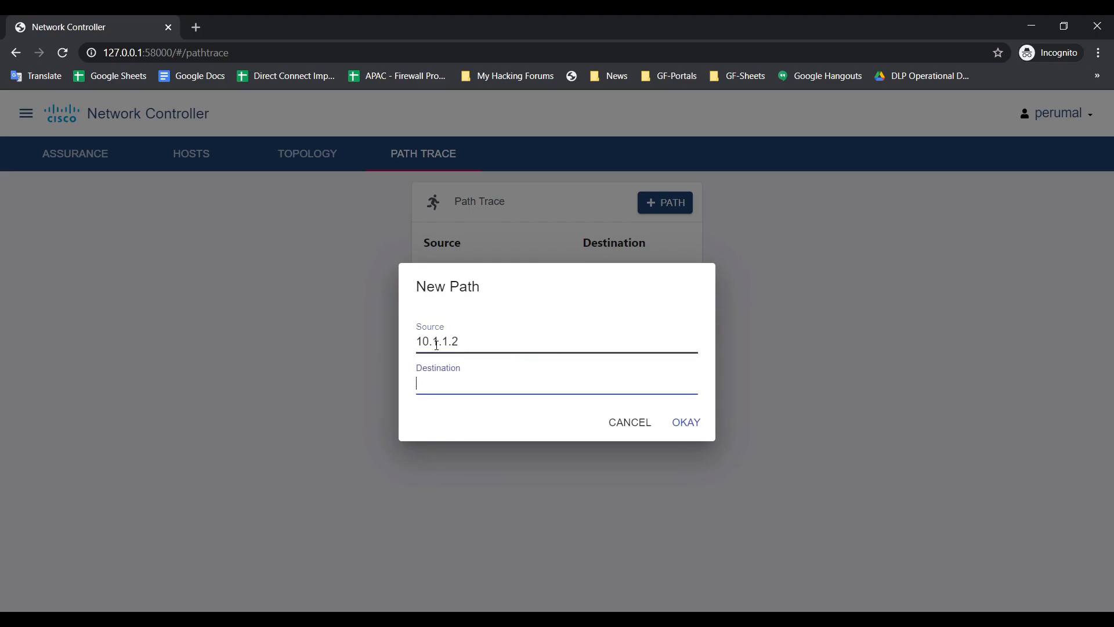
{"action": "type", "text": "10.2.2.2"}
{"action": "left_click", "coordinate": [693, 427]}
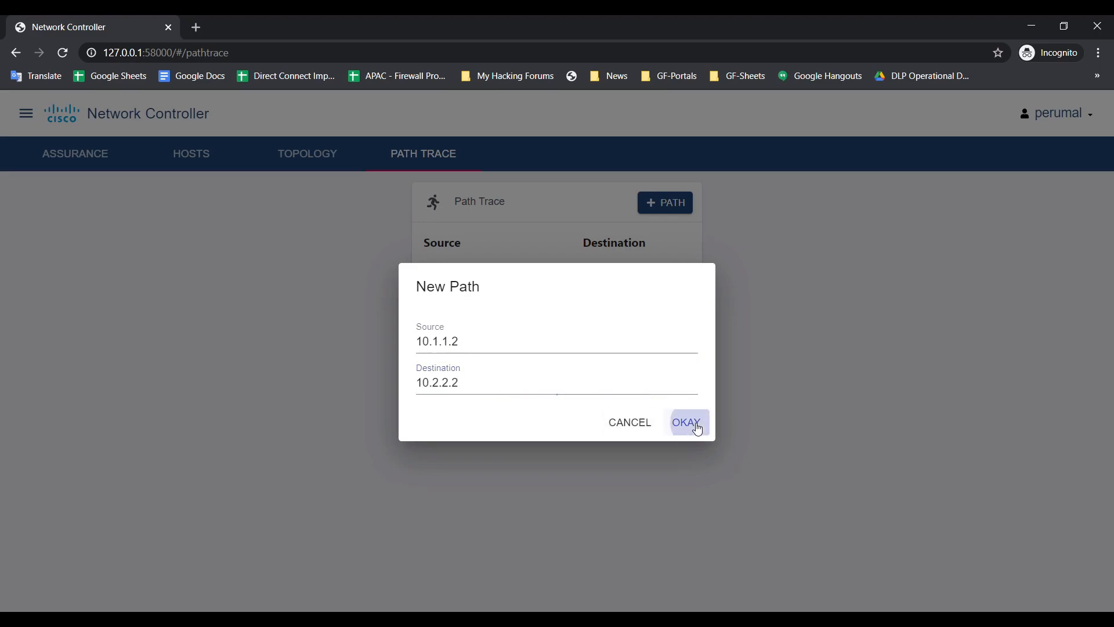
Step: Review the hops of the route traced from 10.1.1.2 to 10.2.2.2 and delete that path trace
{"action": "left_click", "coordinate": [453, 269]}
{"action": "left_click_drag", "start_coordinate": [1112, 259], "coordinate": [1113, 395]}
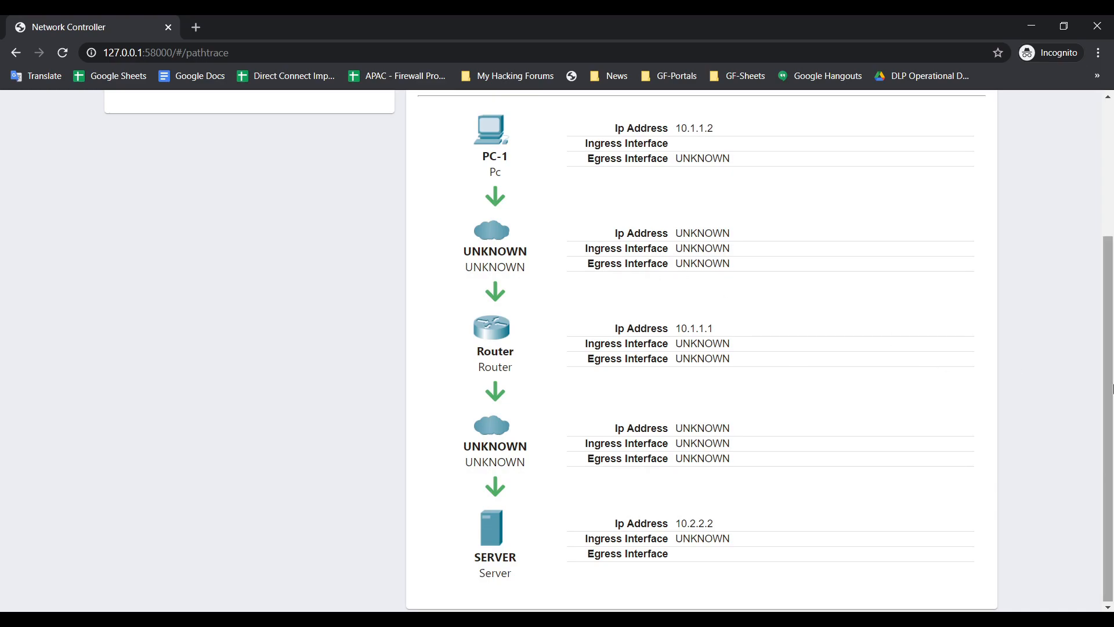
{"action": "left_click_drag", "start_coordinate": [1111, 388], "coordinate": [1079, 251]}
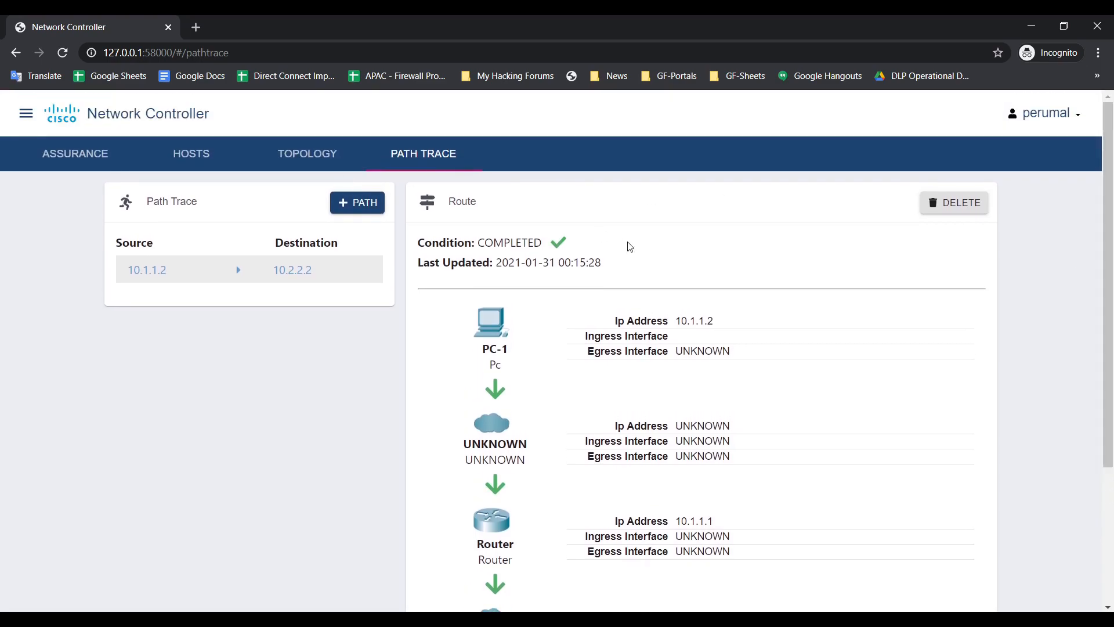
{"action": "left_click", "coordinate": [963, 202]}
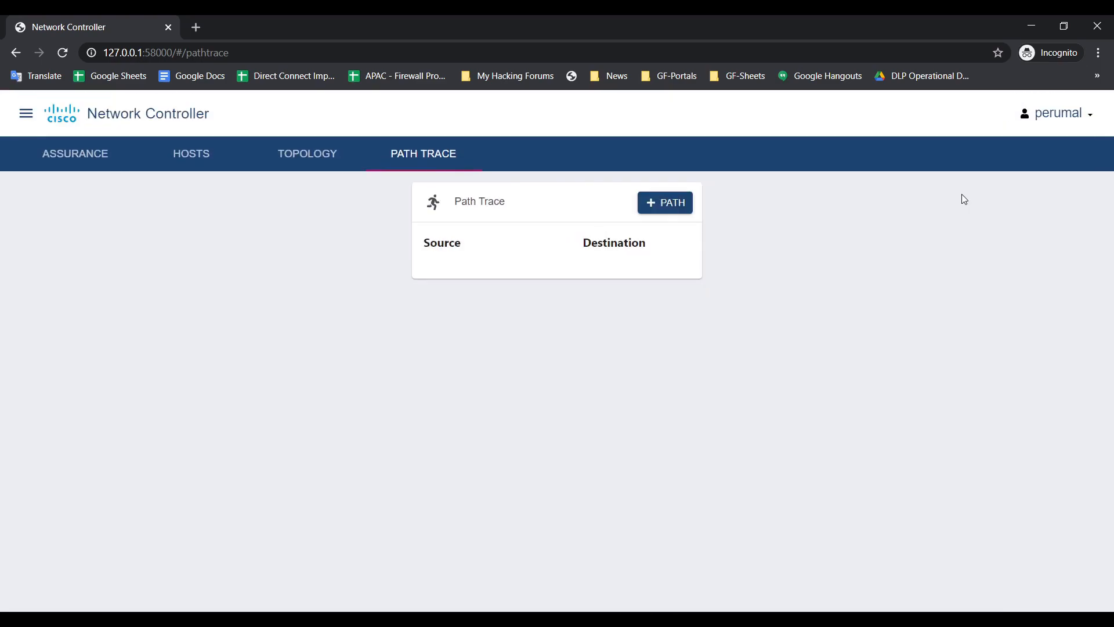
Step: Open the controller's API documentation and look through its list of API methods
{"action": "left_click", "coordinate": [92, 153]}
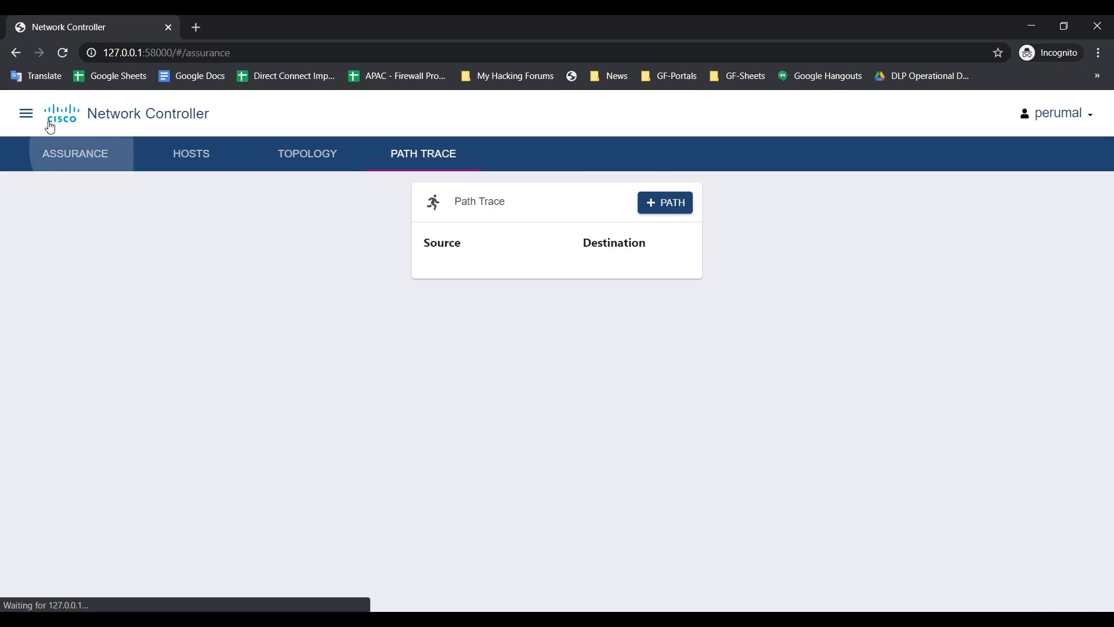
{"action": "left_click", "coordinate": [26, 116]}
{"action": "left_click", "coordinate": [77, 222]}
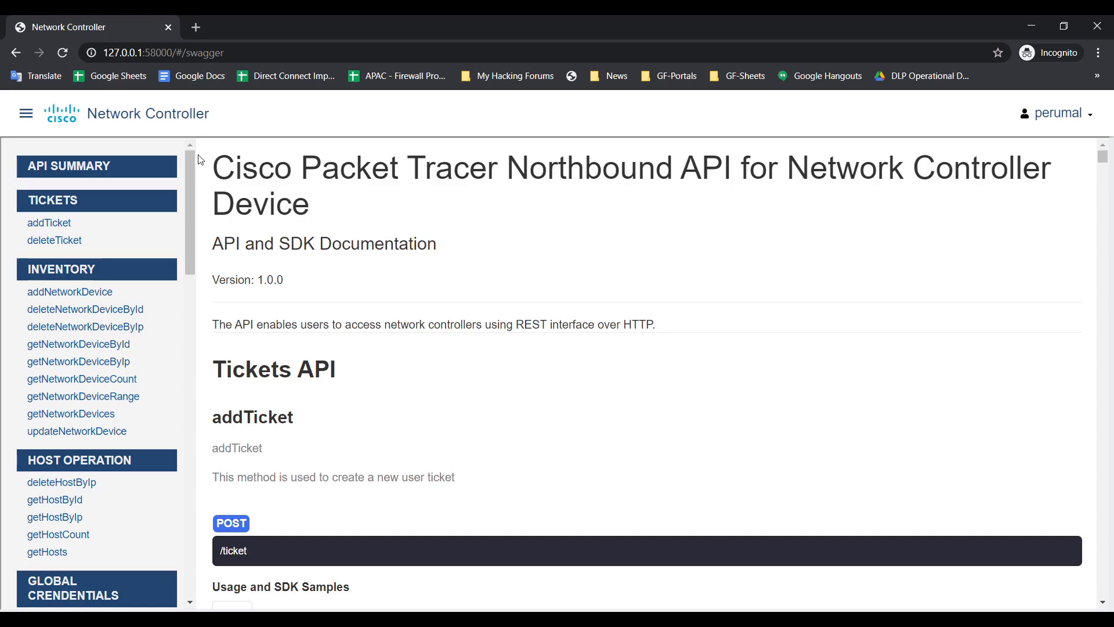
{"action": "mouse_move", "coordinate": [192, 155]}
{"action": "left_mouse_down"}
{"action": "mouse_move", "coordinate": [199, 249]}
{"action": "mouse_move", "coordinate": [187, 526]}
{"action": "mouse_move", "coordinate": [200, 136]}
{"action": "left_mouse_up"}
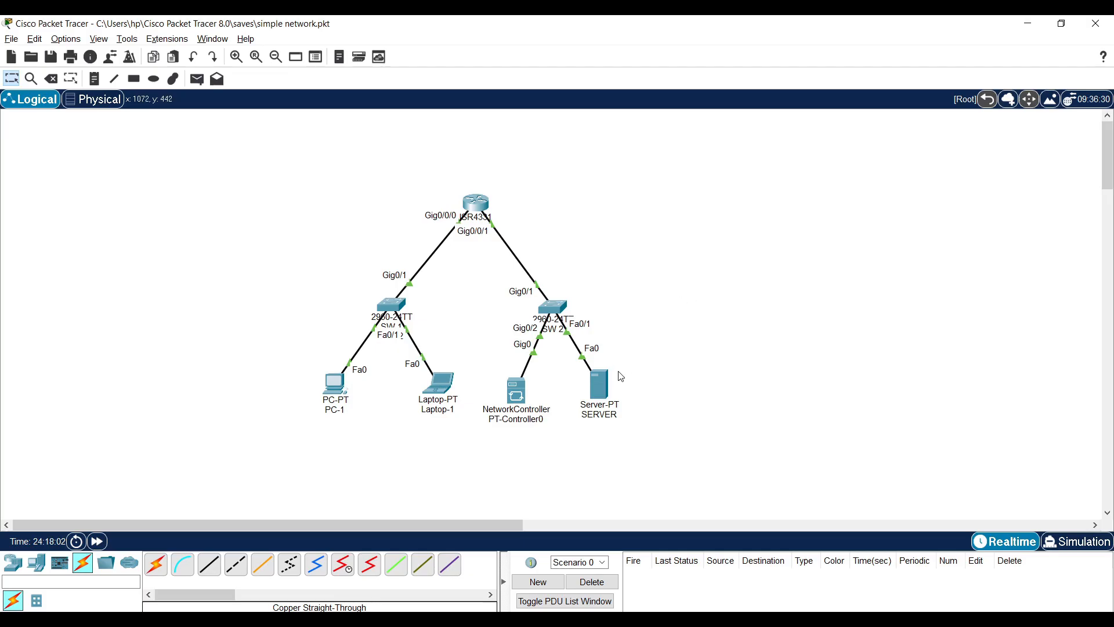
{"action": "left_click", "coordinate": [599, 382]}
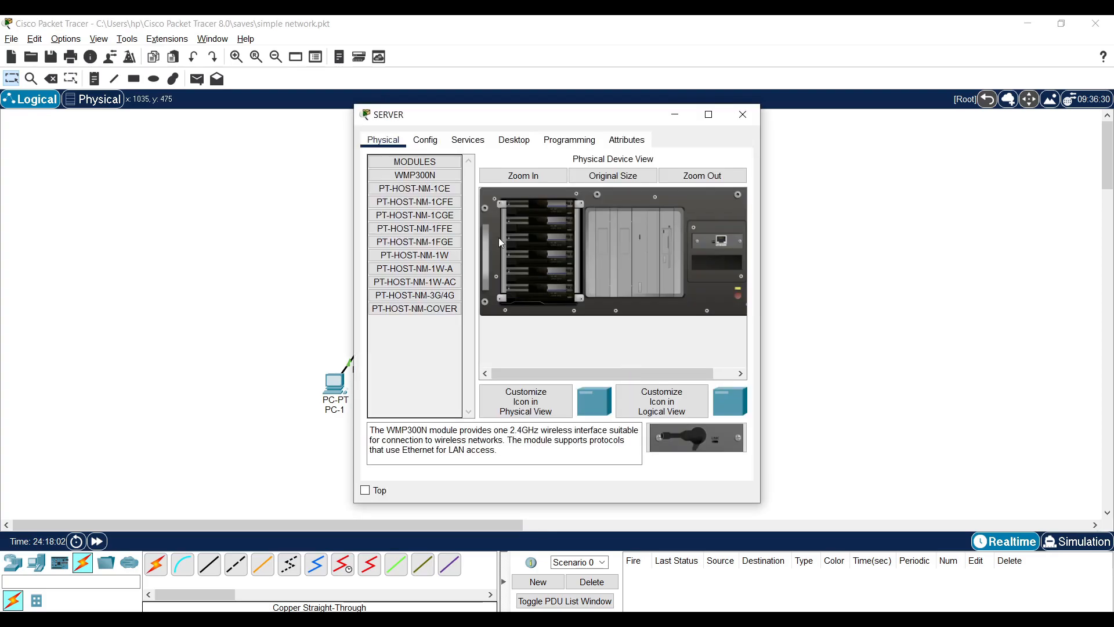
{"action": "left_click_drag", "start_coordinate": [461, 113], "coordinate": [557, 97]}
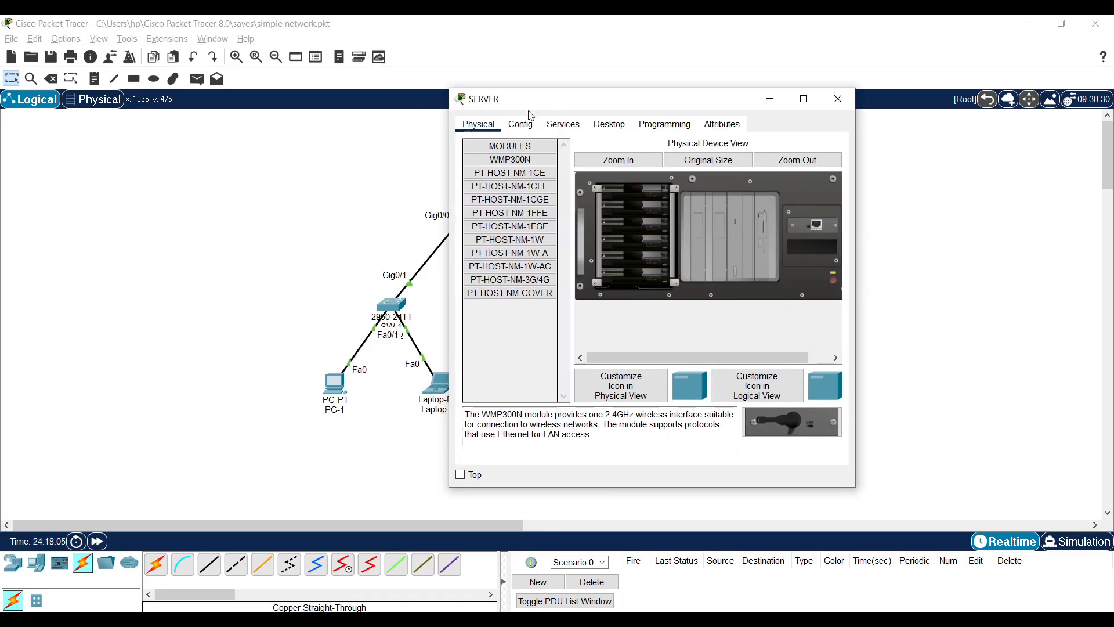
{"action": "left_click", "coordinate": [563, 124]}
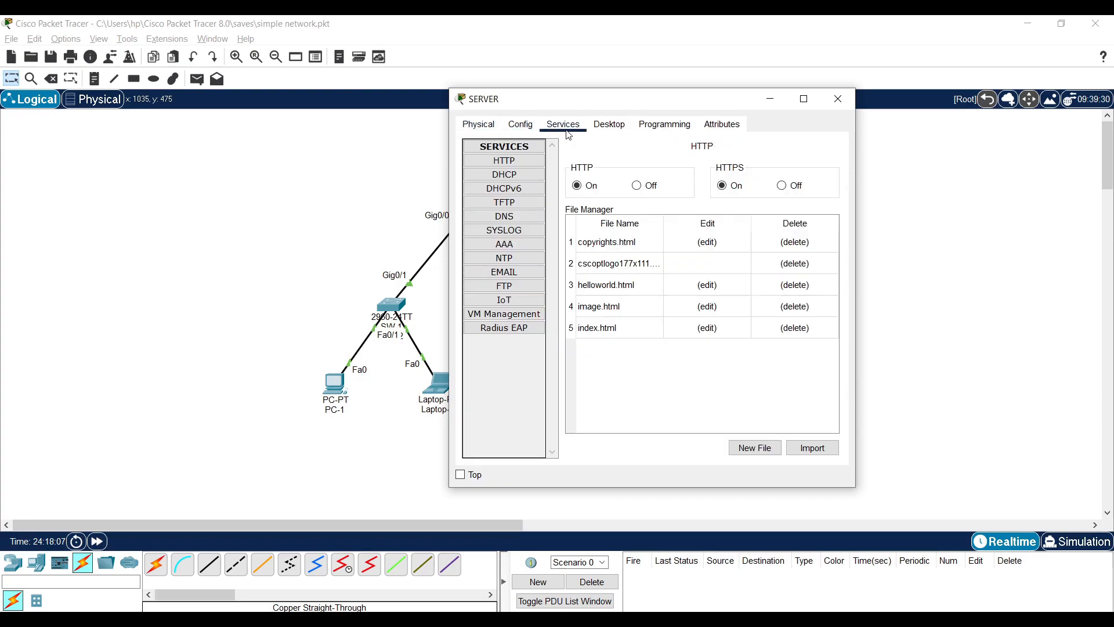
{"action": "left_click", "coordinate": [609, 124]}
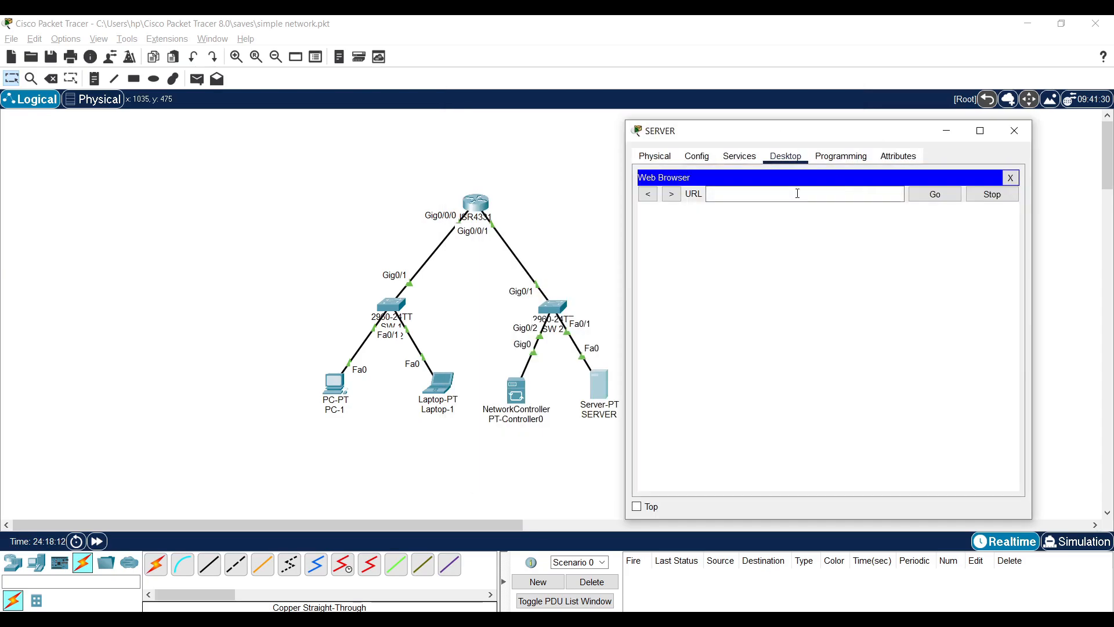
{"action": "left_click", "coordinate": [792, 194]}
{"action": "type", "text": "http://10.2.2.3"}
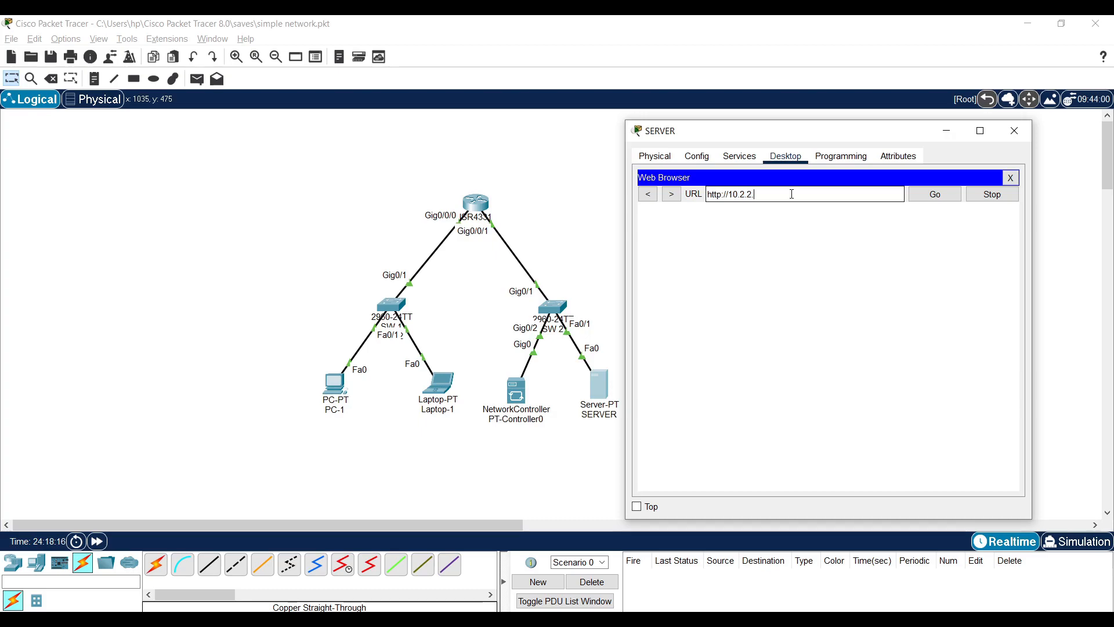
{"action": "left_click", "coordinate": [936, 195]}
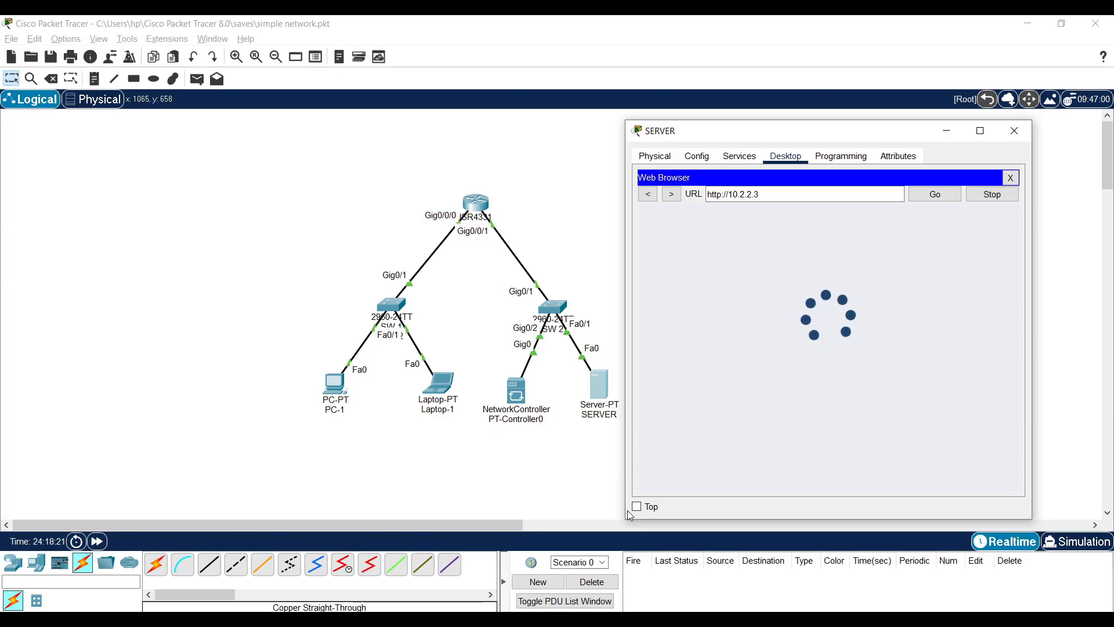
{"action": "left_click_drag", "start_coordinate": [548, 499], "coordinate": [485, 487]}
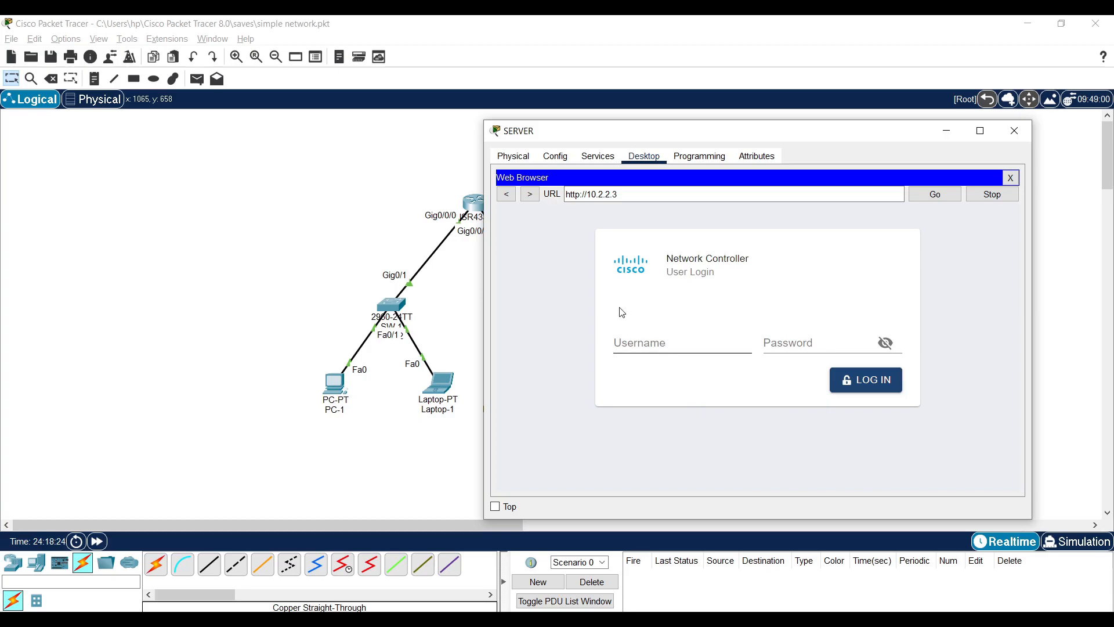
{"action": "left_click", "coordinate": [1011, 136]}
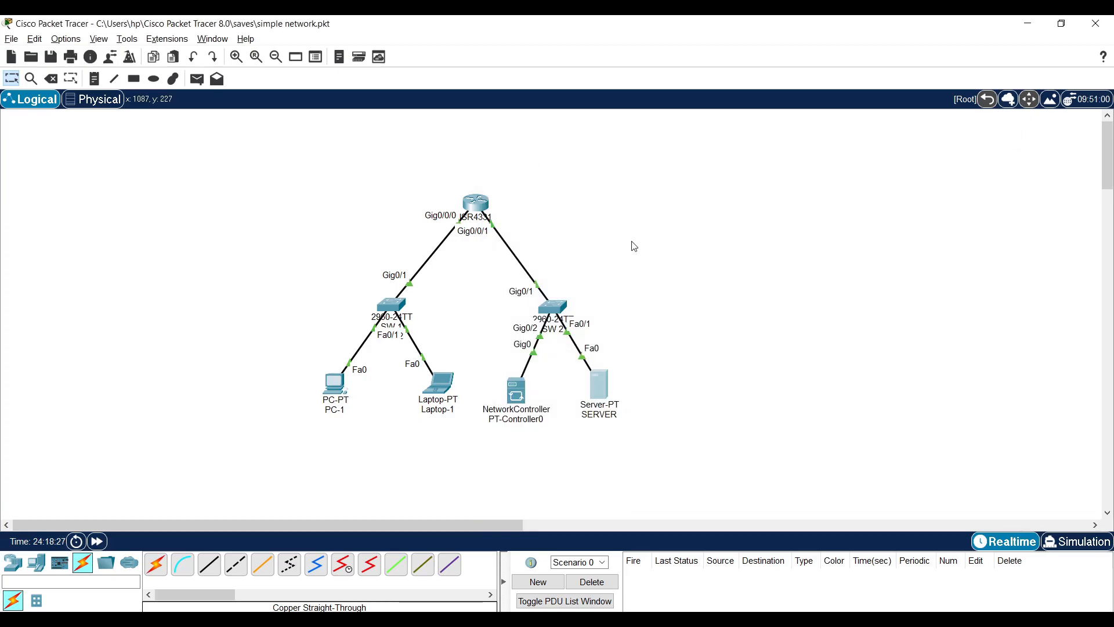